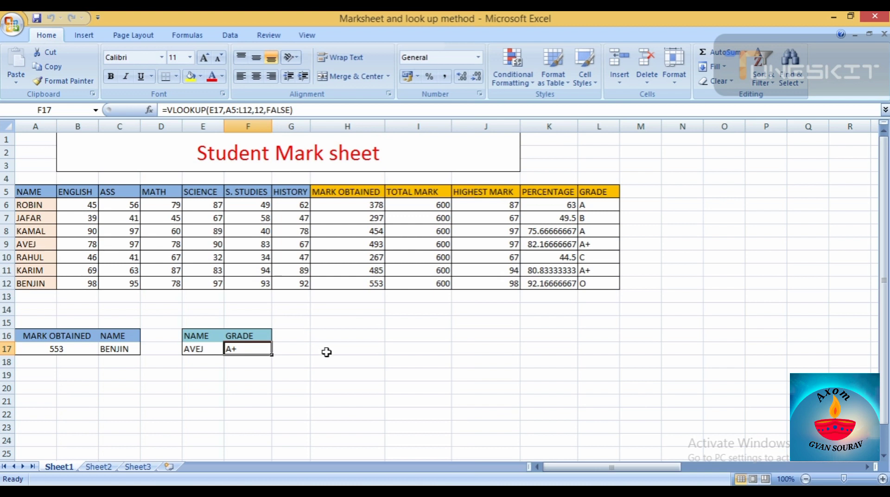
Step: Enter the header "Name" in cell H16 and the header "percentage" in cell I16
{"action": "left_click", "coordinate": [357, 335]}
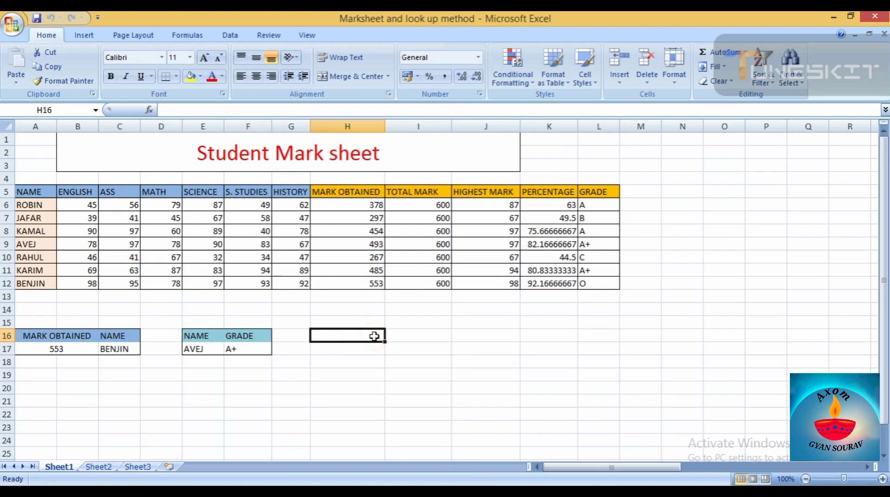
{"action": "type", "text": "Name"}
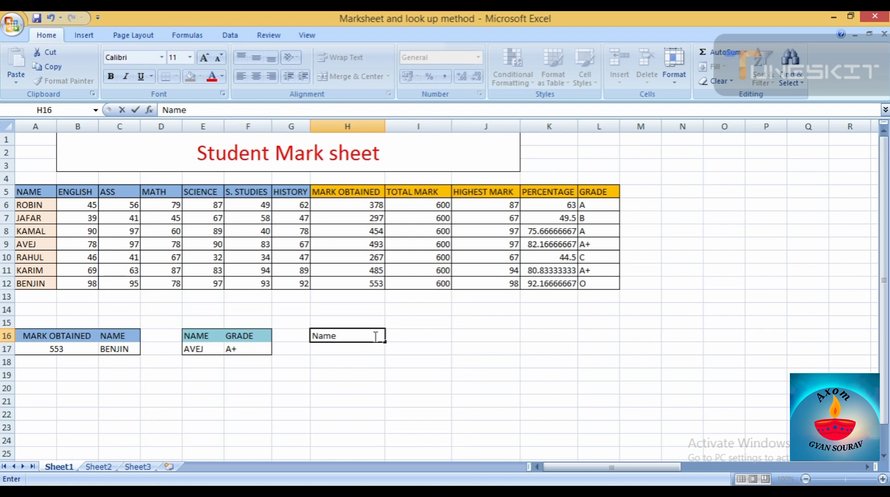
{"action": "left_click", "coordinate": [400, 334]}
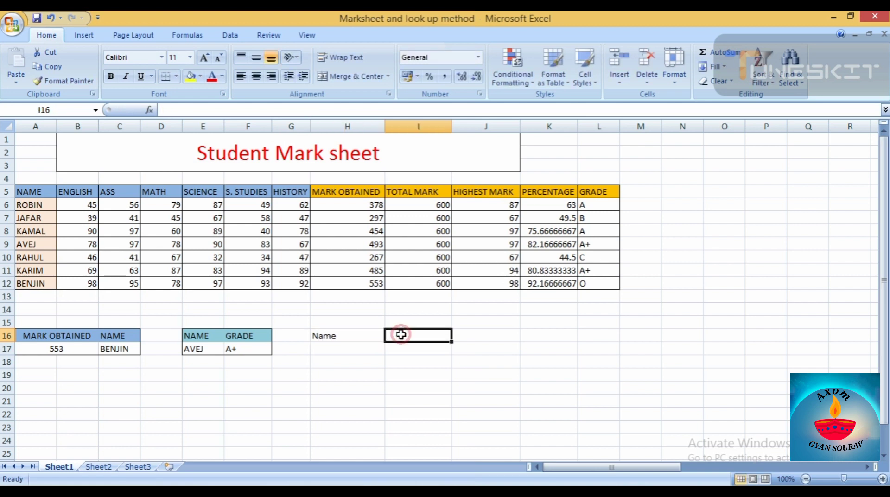
{"action": "type", "text": "per"}
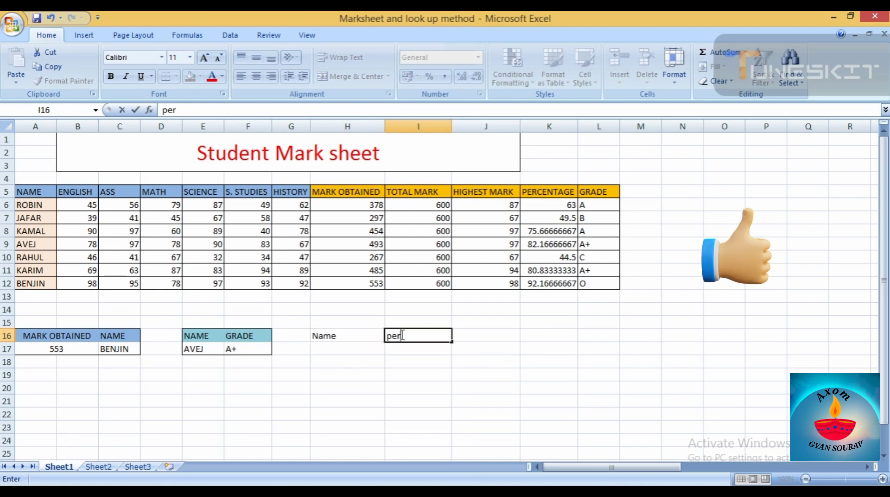
{"action": "type", "text": "cenr"}
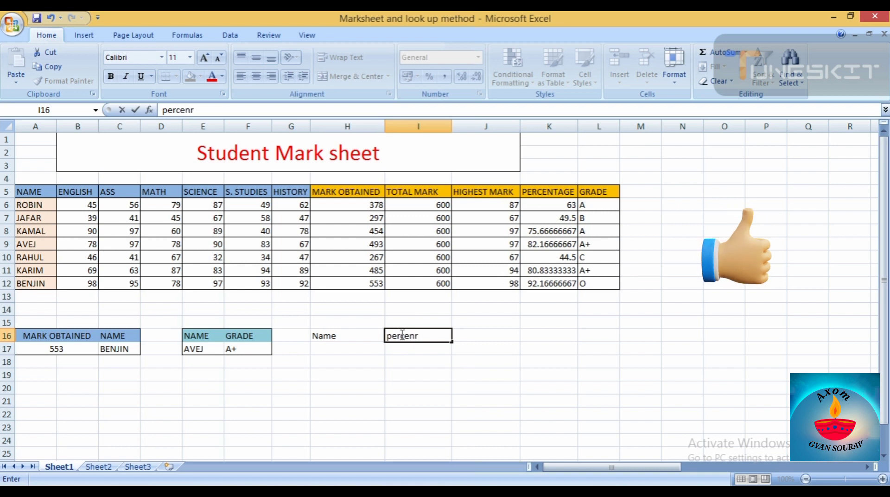
{"action": "key", "text": "BackSpace"}
{"action": "type", "text": "tage"}
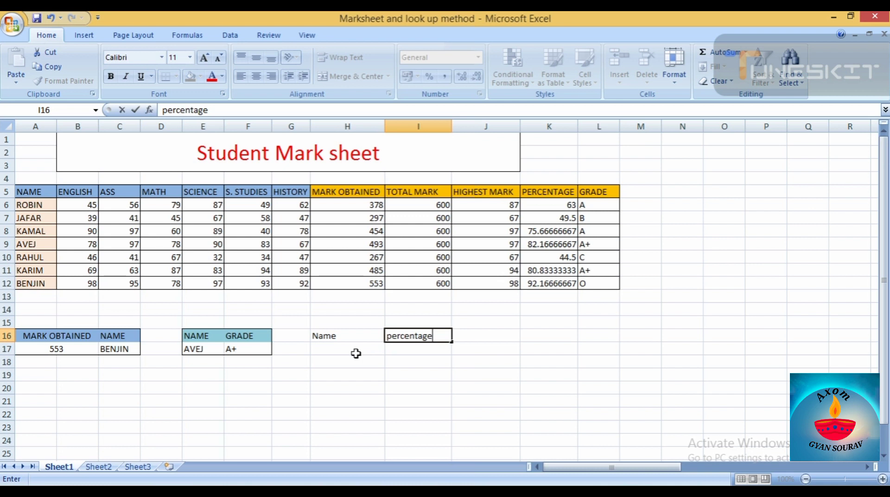
Step: Enter the name of the student from row 11 in cell H17, under the Name header
{"action": "left_click", "coordinate": [356, 352]}
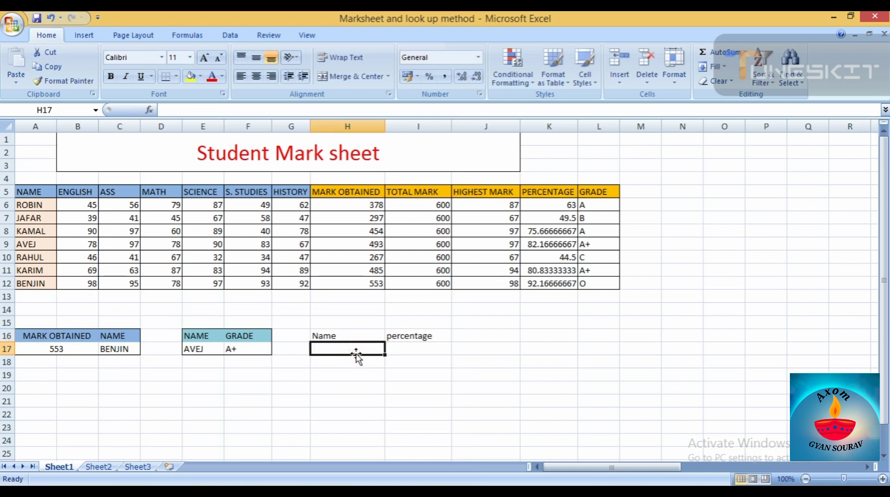
{"action": "type", "text": "Kar"}
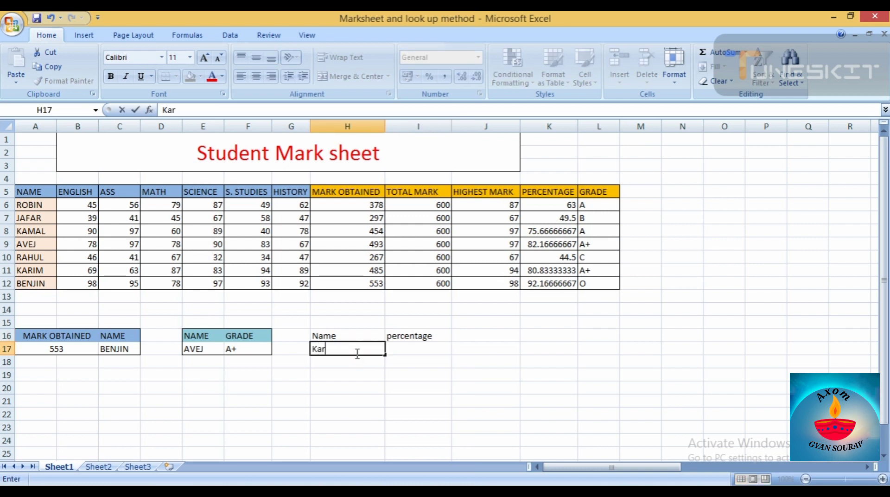
{"action": "type", "text": "im"}
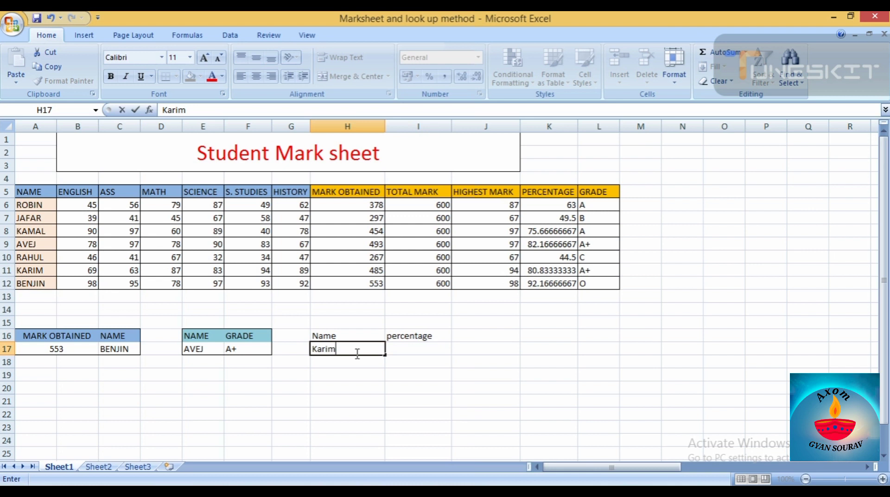
Step: Start an HLOOKUP formula in cell I17 with I16 as the lookup value
{"action": "left_click", "coordinate": [398, 351]}
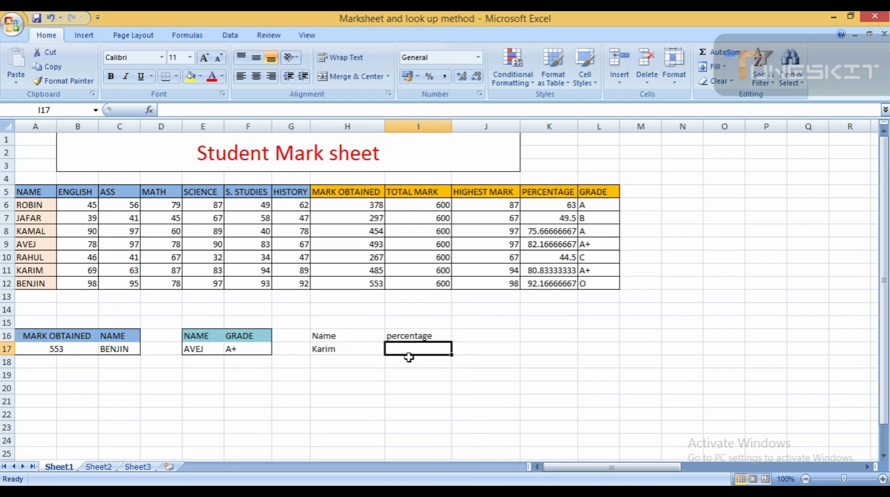
{"action": "type", "text": "="}
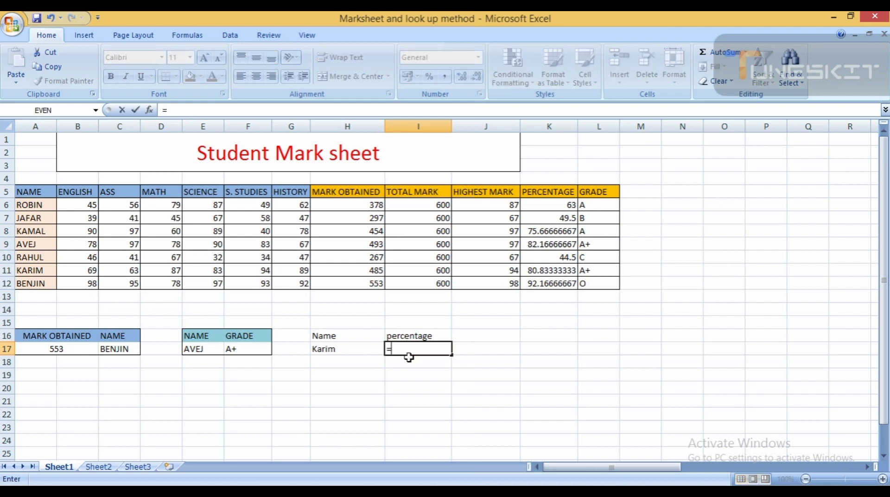
{"action": "type", "text": "h"}
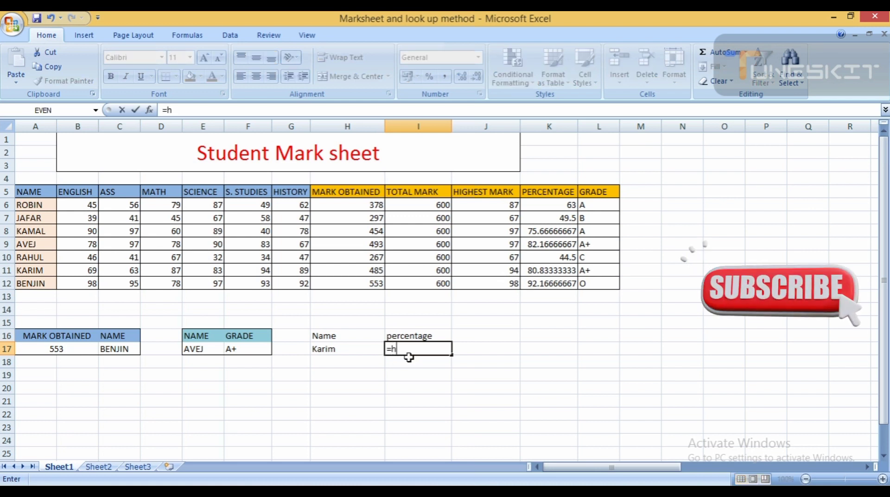
{"action": "type", "text": "lo"}
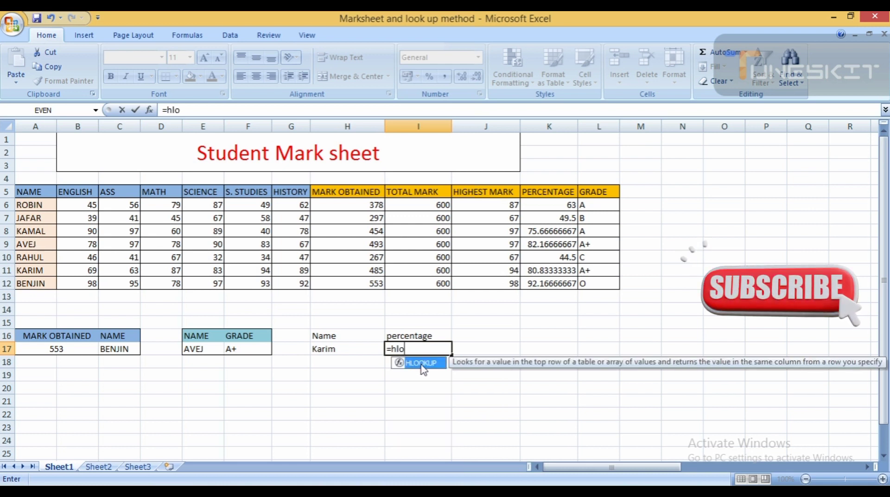
{"action": "double_click", "coordinate": [419, 364]}
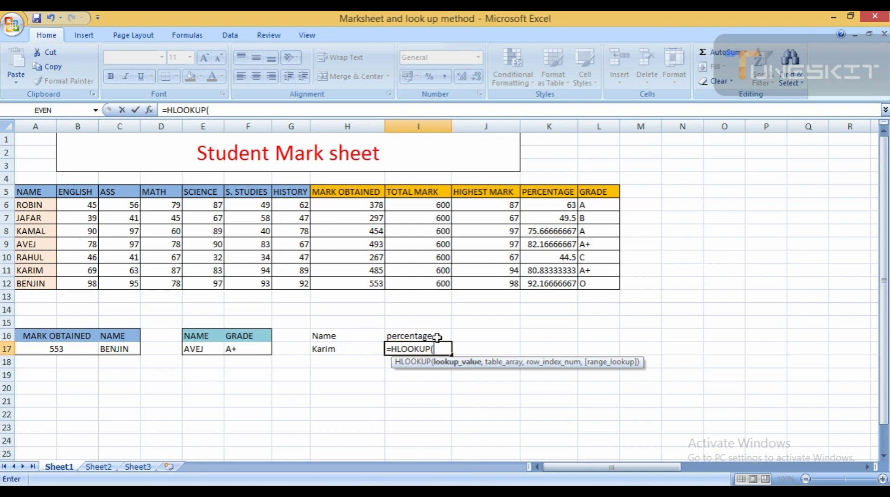
{"action": "left_click", "coordinate": [437, 338]}
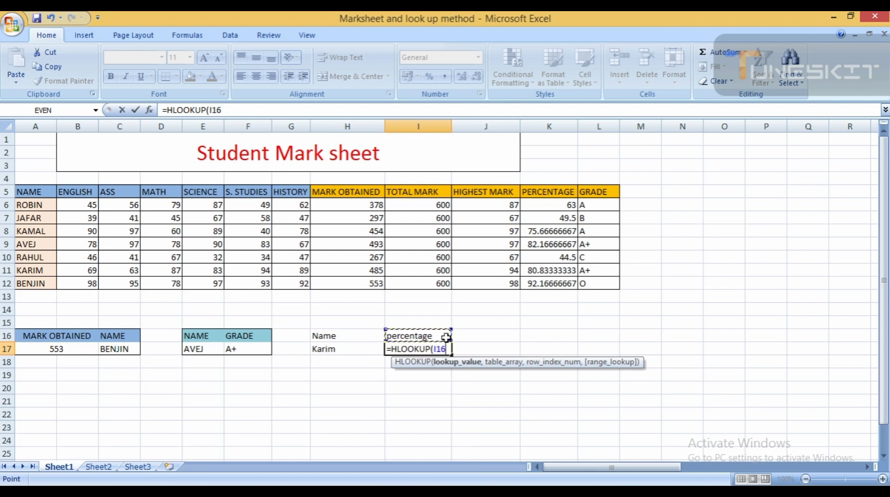
{"action": "type", "text": ","}
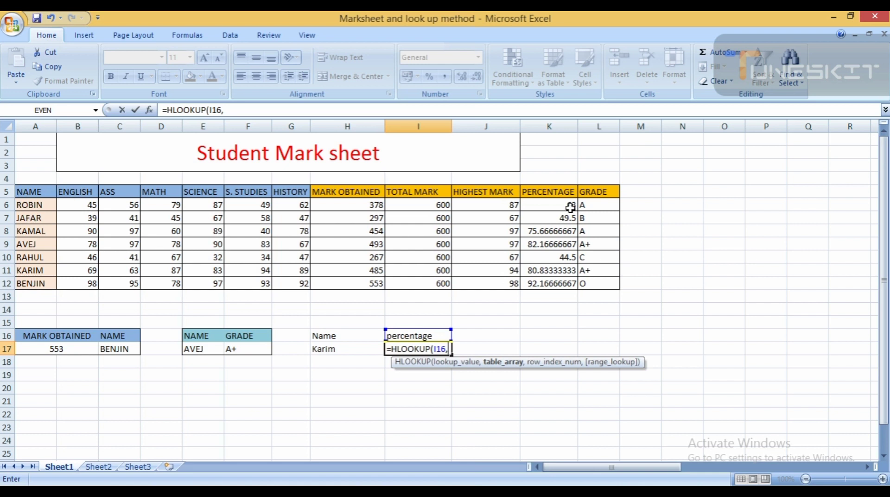
Step: Complete the HLOOKUP formula with table array A5:L12, row index 7 and 0 for an exact match
{"action": "left_click", "coordinate": [43, 190]}
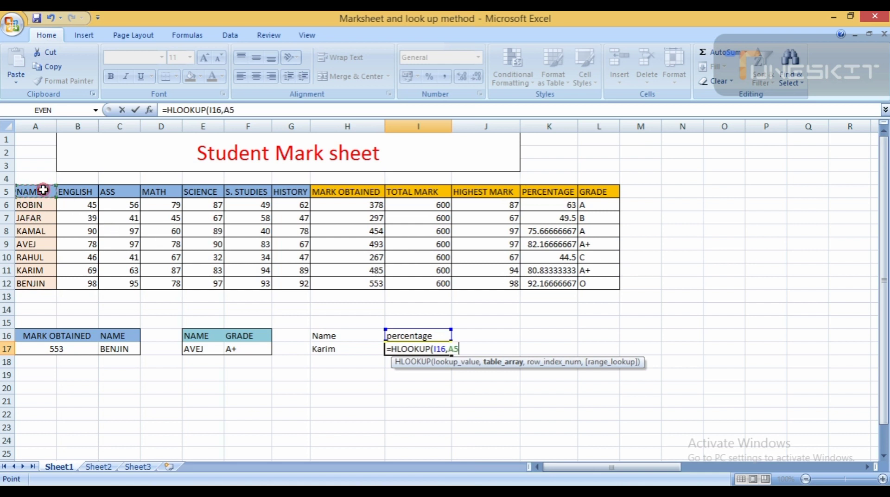
{"action": "mouse_move", "coordinate": [43, 190]}
{"action": "left_mouse_down"}
{"action": "mouse_move", "coordinate": [502, 224]}
{"action": "mouse_move", "coordinate": [610, 294]}
{"action": "mouse_move", "coordinate": [239, 231]}
{"action": "mouse_move", "coordinate": [32, 167]}
{"action": "mouse_move", "coordinate": [56, 202]}
{"action": "mouse_move", "coordinate": [48, 194]}
{"action": "left_mouse_up"}
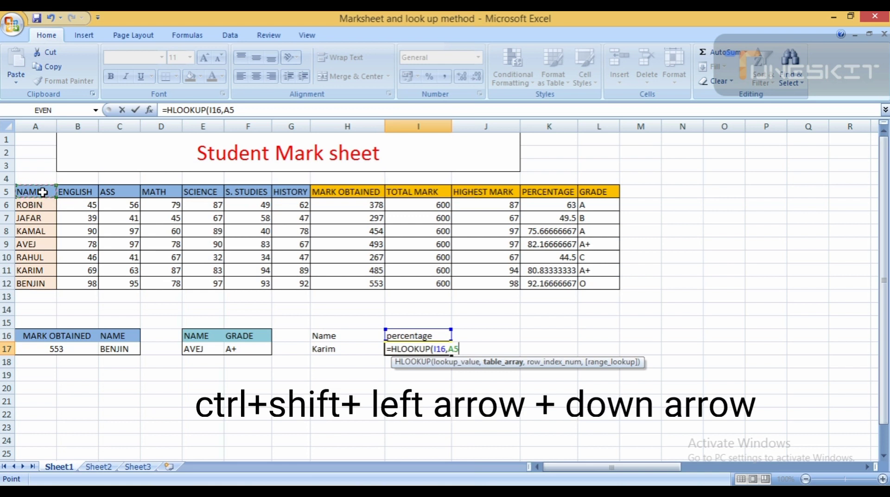
{"action": "key", "text": "ctrl+shift+Right"}
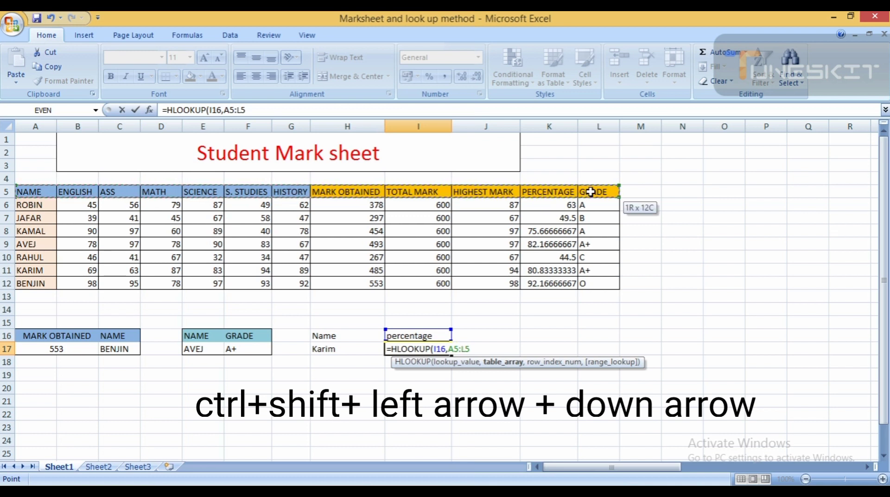
{"action": "key", "text": "ctrl+shift+Down"}
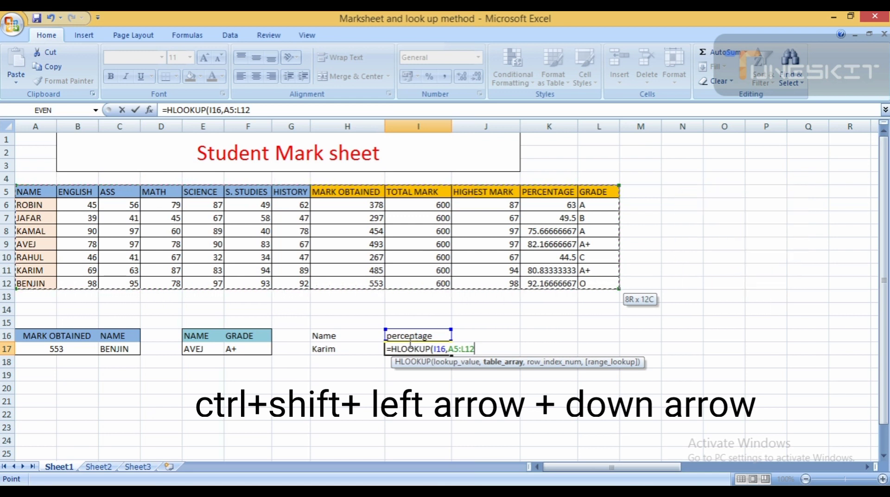
{"action": "type", "text": ",7"}
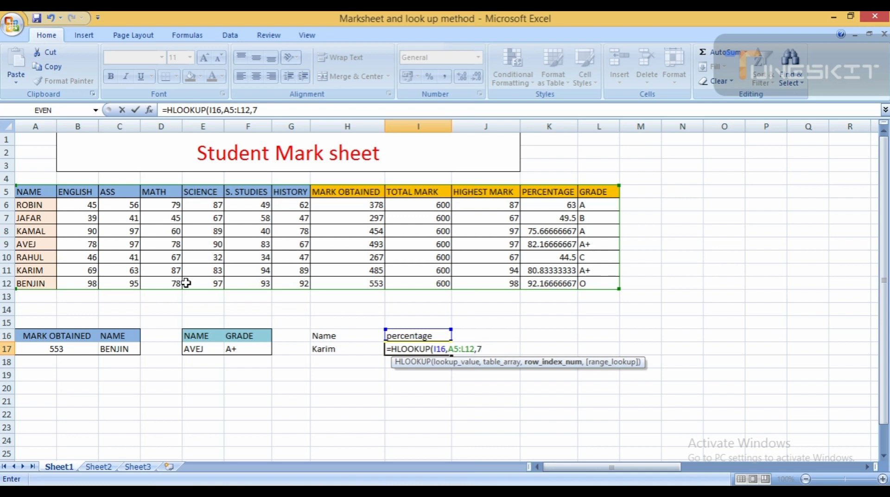
{"action": "type", "text": ","}
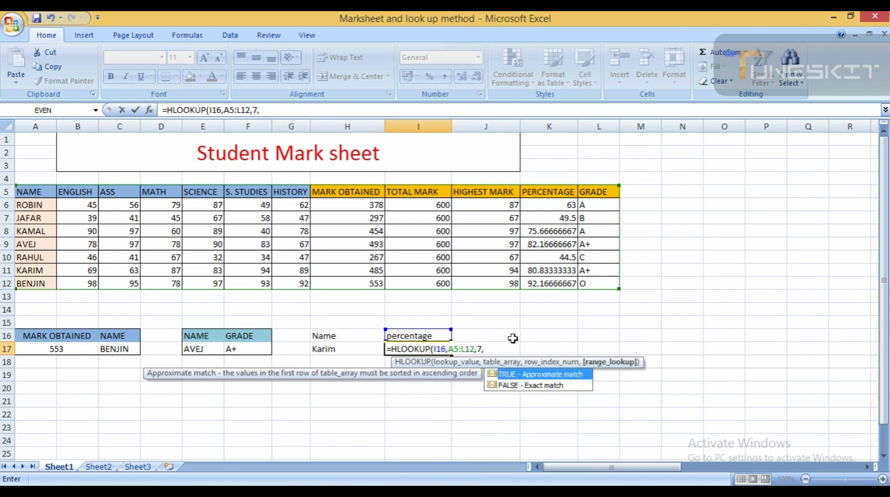
{"action": "type", "text": "0)"}
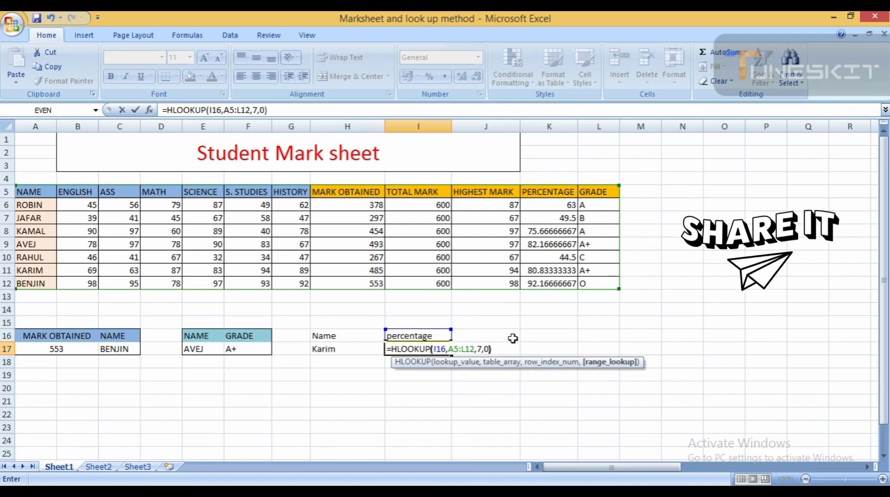
{"action": "key", "text": "Return"}
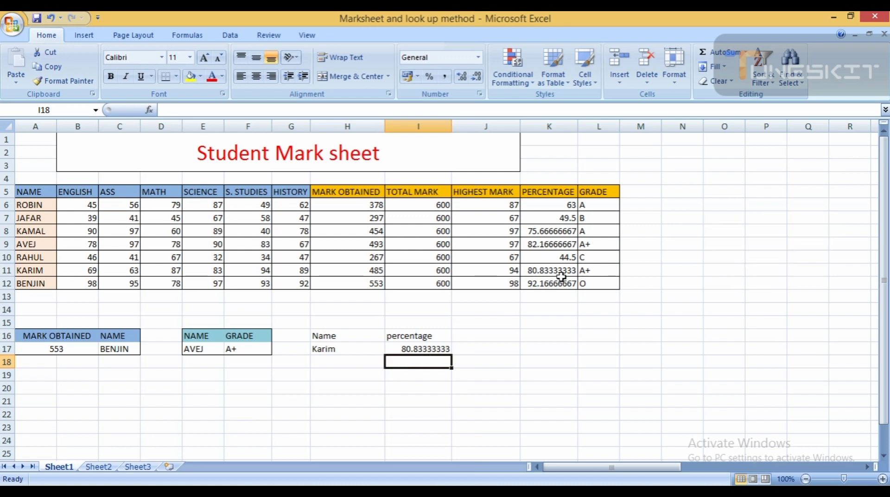
Step: Change the lookup header in cell I16 to "highest mark"
{"action": "left_click", "coordinate": [413, 335]}
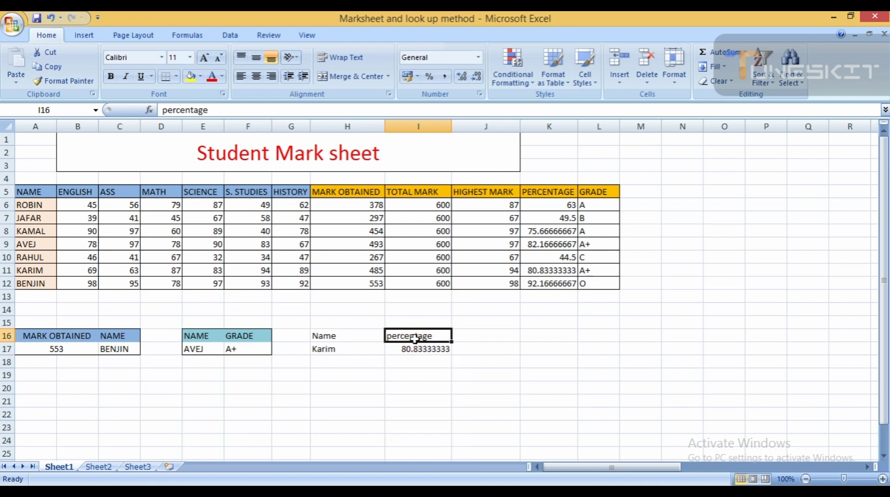
{"action": "type", "text": "highest"}
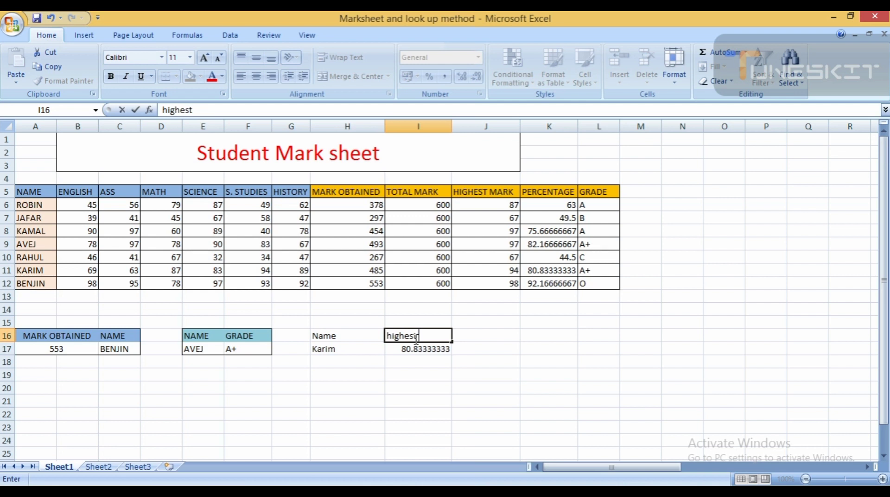
{"action": "type", "text": " mark"}
{"action": "key", "text": "Return"}
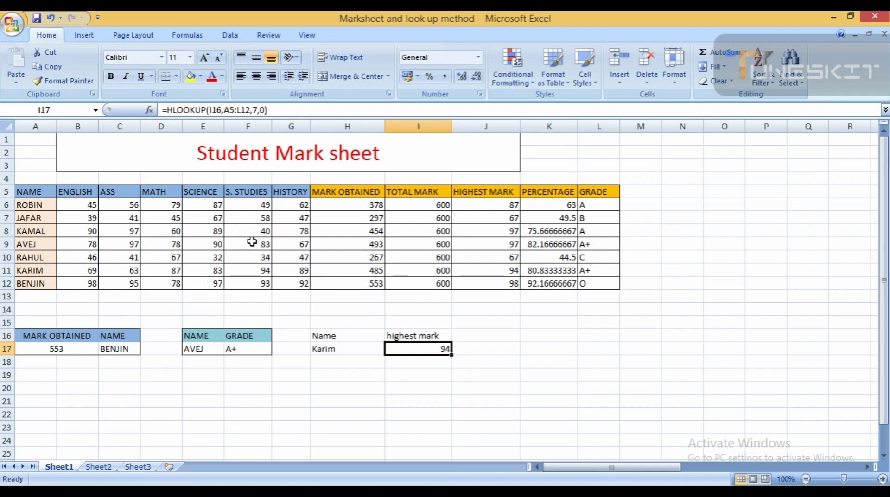
Step: Replace the lookup header in cell I16 with "grade"
{"action": "left_click", "coordinate": [398, 336]}
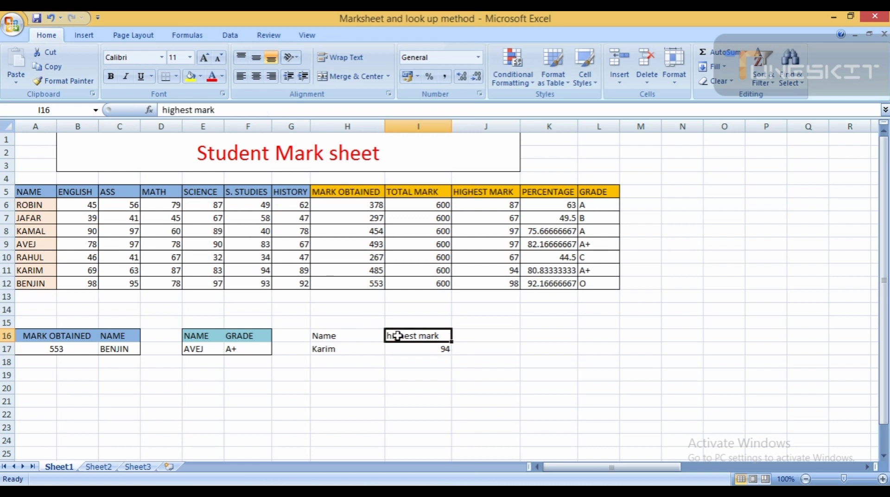
{"action": "type", "text": "grade"}
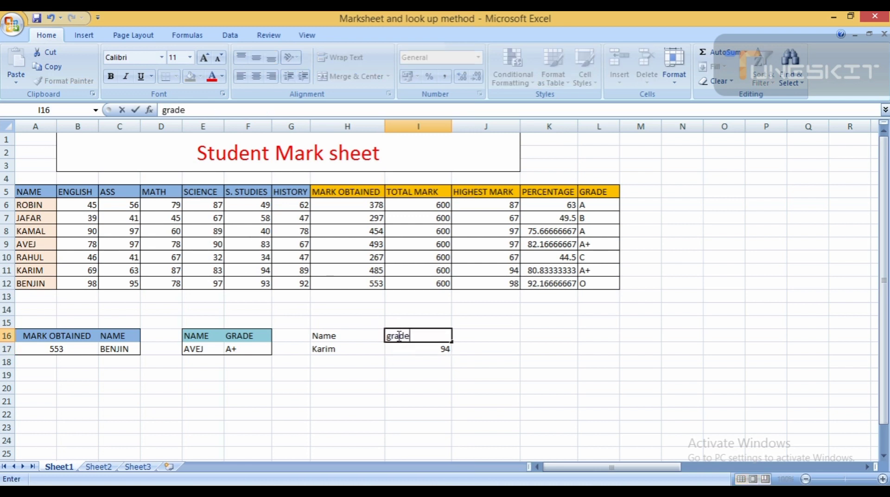
{"action": "key", "text": "Return"}
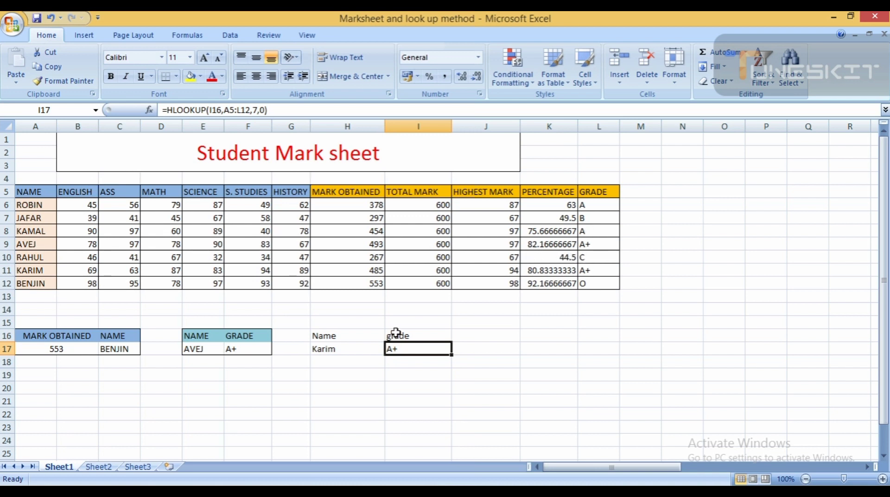
Step: Set the lookup header in cell I16 to "math" to look up that subject's mark
{"action": "left_click", "coordinate": [433, 336]}
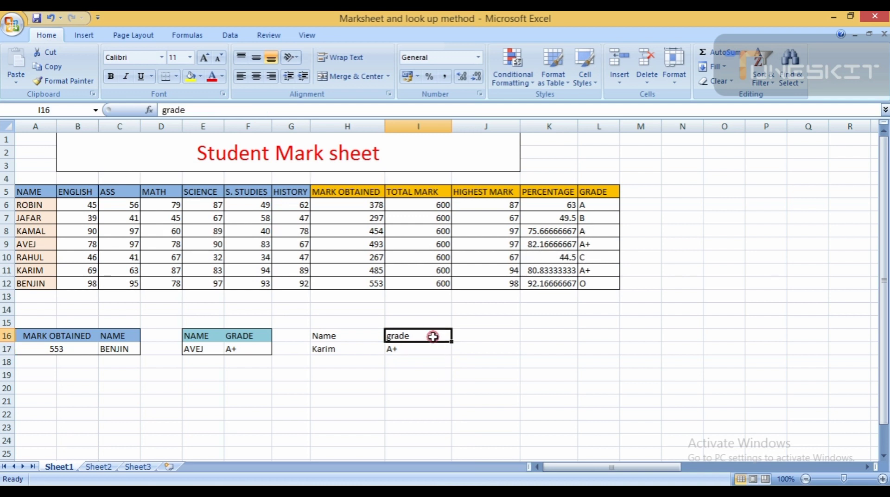
{"action": "type", "text": "math"}
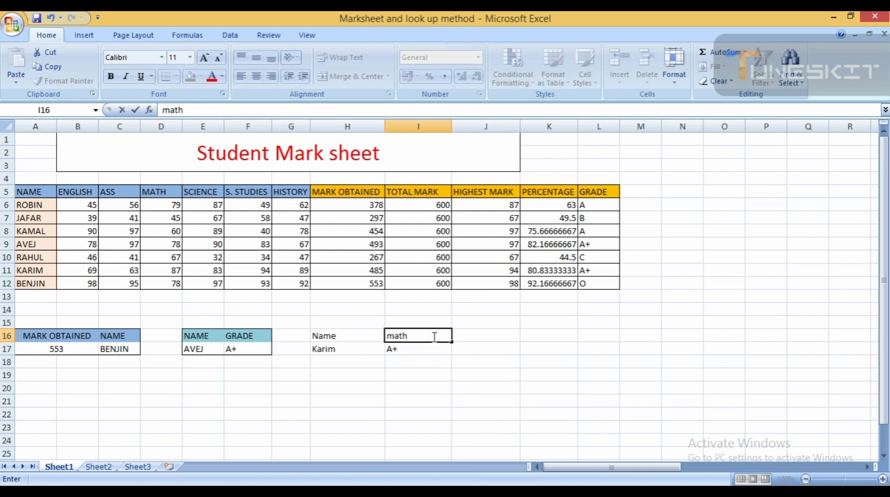
{"action": "key", "text": "Return"}
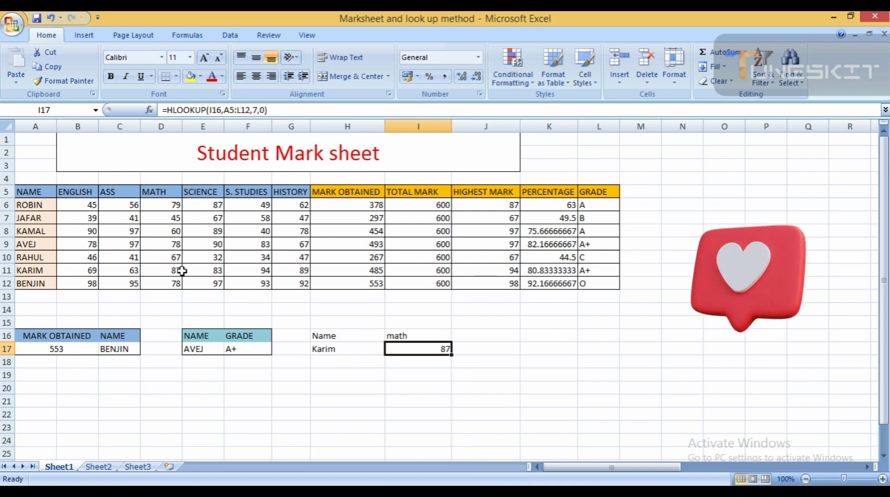
Step: Enter "ass" as the lookup header in cell I16 to look up that subject's mark
{"action": "left_click", "coordinate": [431, 335]}
{"action": "type", "text": "ass"}
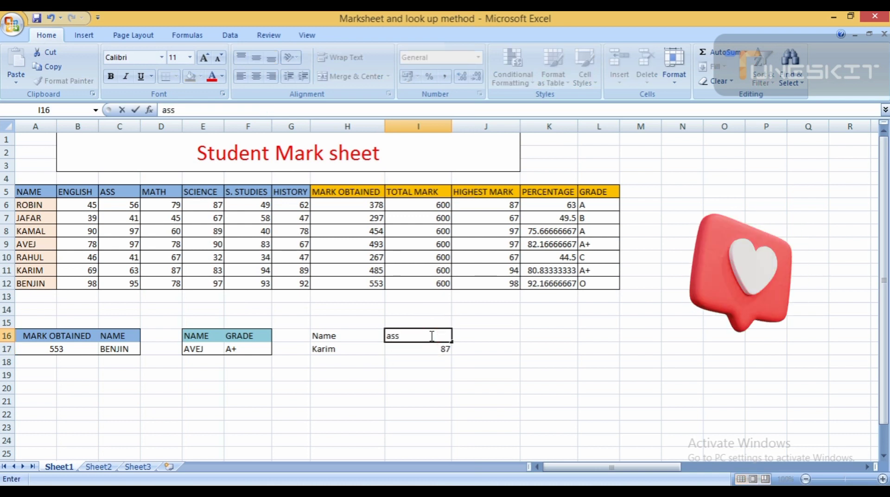
{"action": "key", "text": "Return"}
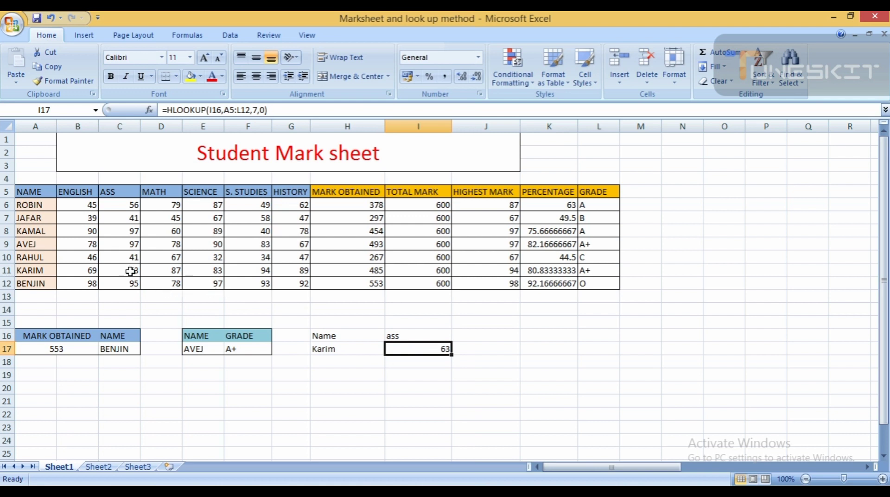
Step: Replace the student name in cell H17 with the name of the first student in the mark table
{"action": "left_click", "coordinate": [340, 348]}
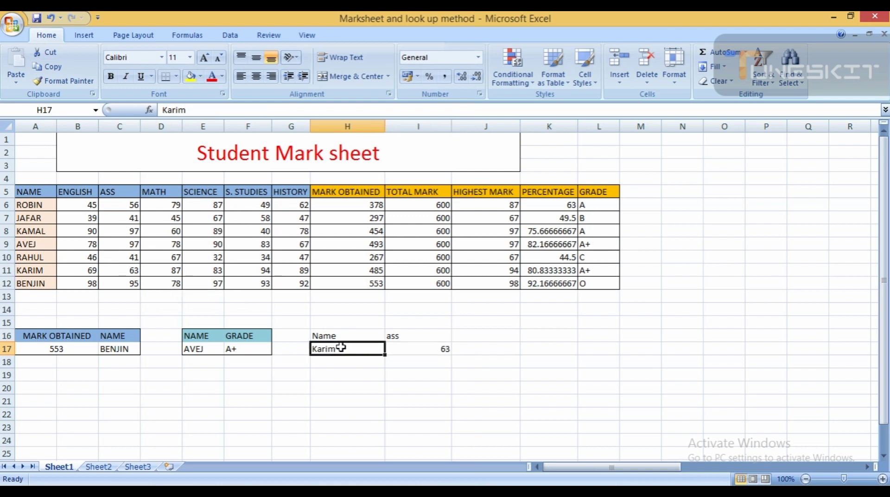
{"action": "left_click", "coordinate": [341, 348]}
{"action": "type", "text": "rob"}
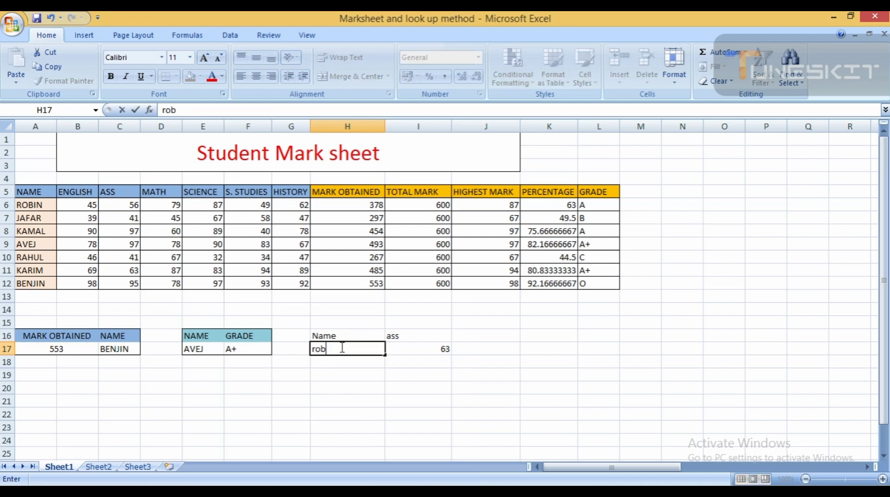
{"action": "type", "text": "in"}
{"action": "key", "text": "Return"}
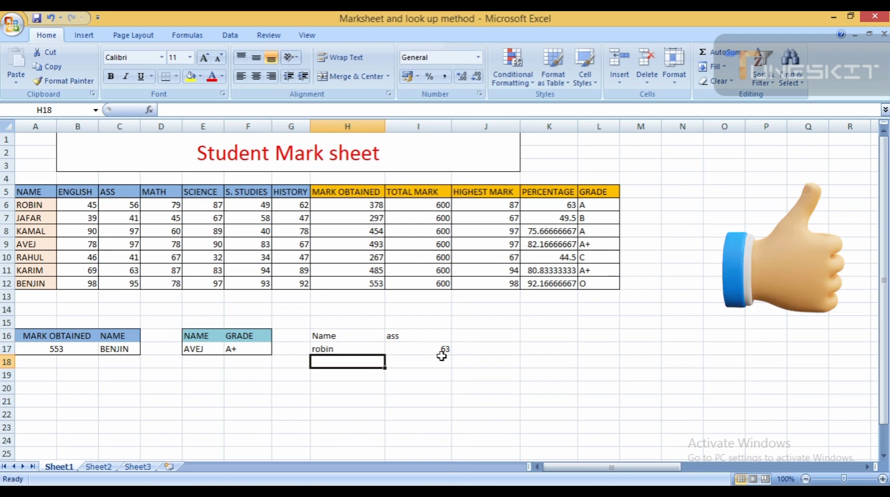
{"action": "left_click", "coordinate": [370, 347]}
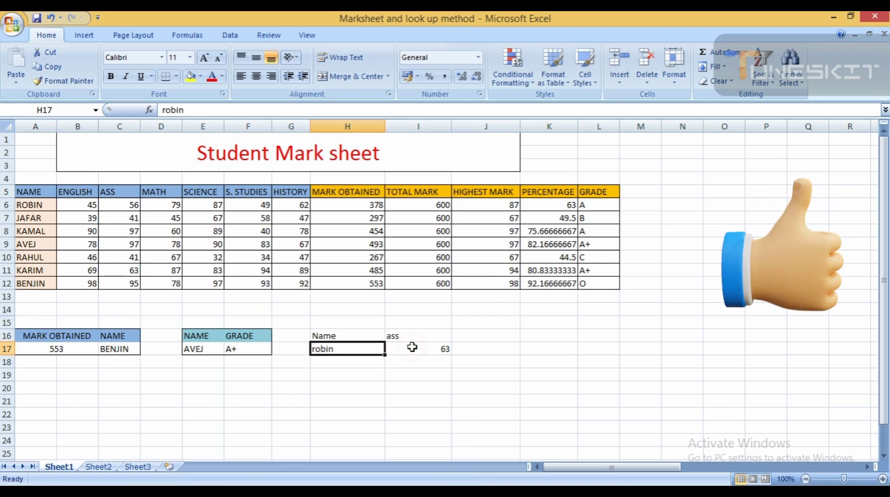
Step: In the HLOOKUP formula in I17, replace the row index 7 with a MATCH function that uses H17 as lookup value
{"action": "left_click", "coordinate": [411, 348]}
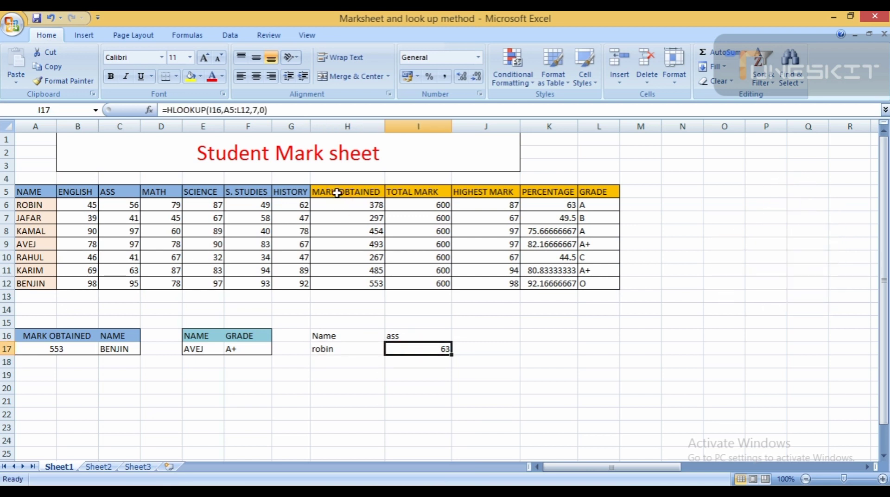
{"action": "left_click", "coordinate": [258, 110]}
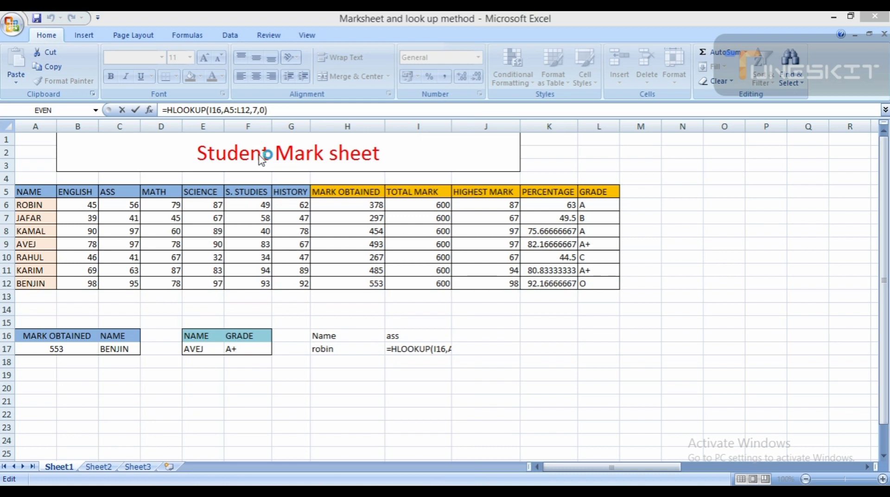
{"action": "left_click", "coordinate": [256, 110]}
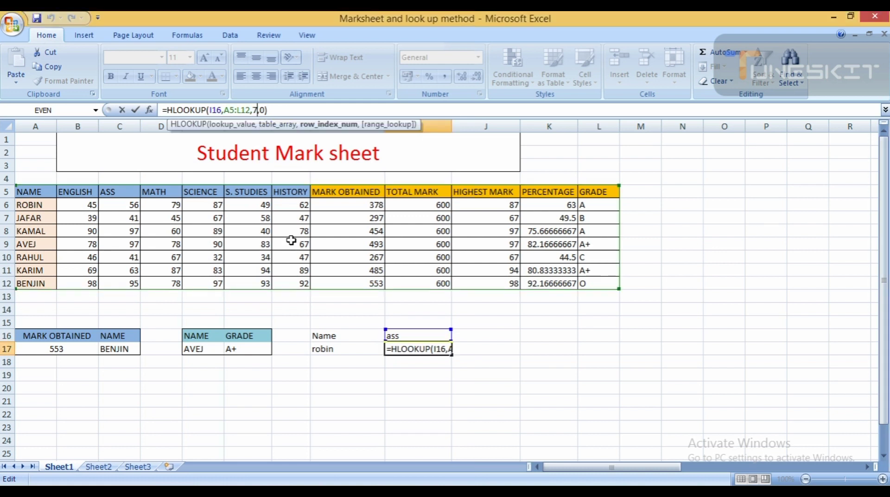
{"action": "key", "text": "BackSpace"}
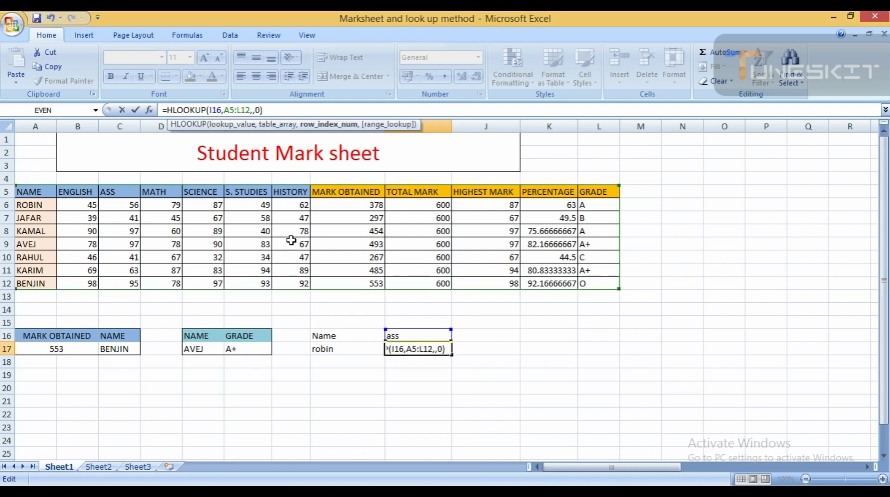
{"action": "type", "text": "m"}
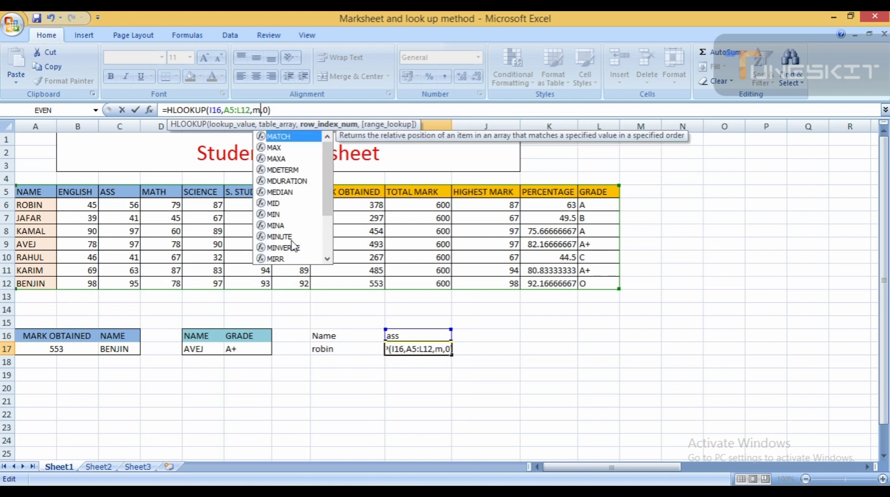
{"action": "double_click", "coordinate": [289, 140]}
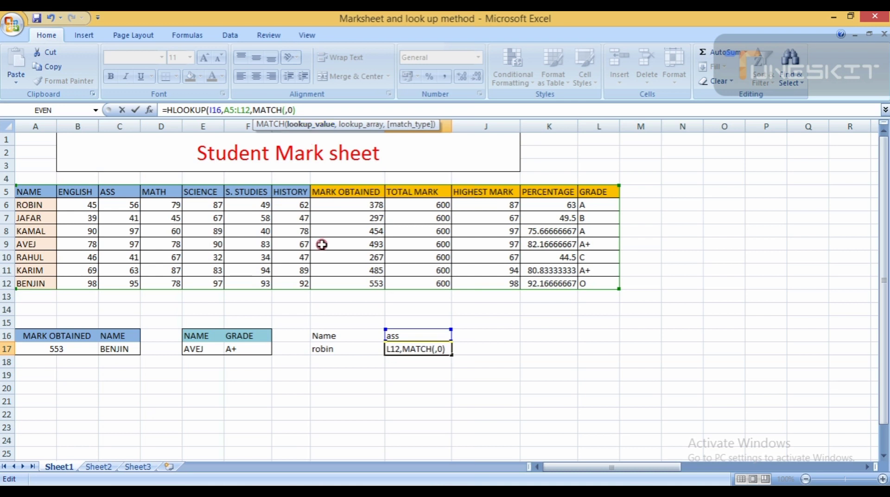
{"action": "left_click", "coordinate": [340, 351]}
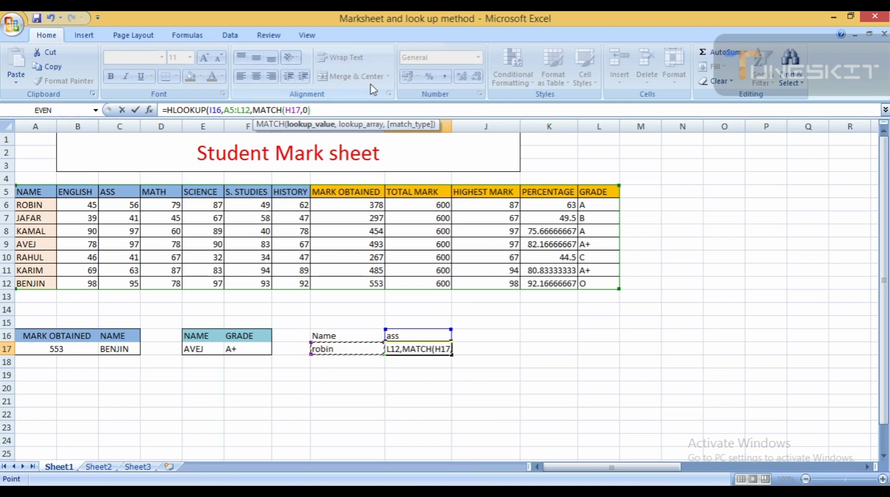
Step: Complete the nested MATCH in I17 with lookup array A5:A12 and match type 0, and enter the formula
{"action": "type", "text": ","}
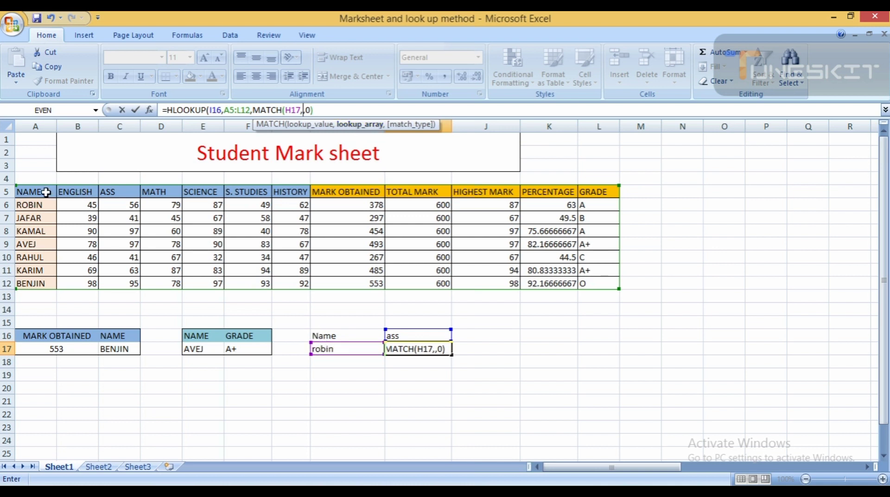
{"action": "left_click_drag", "start_coordinate": [46, 192], "coordinate": [45, 281]}
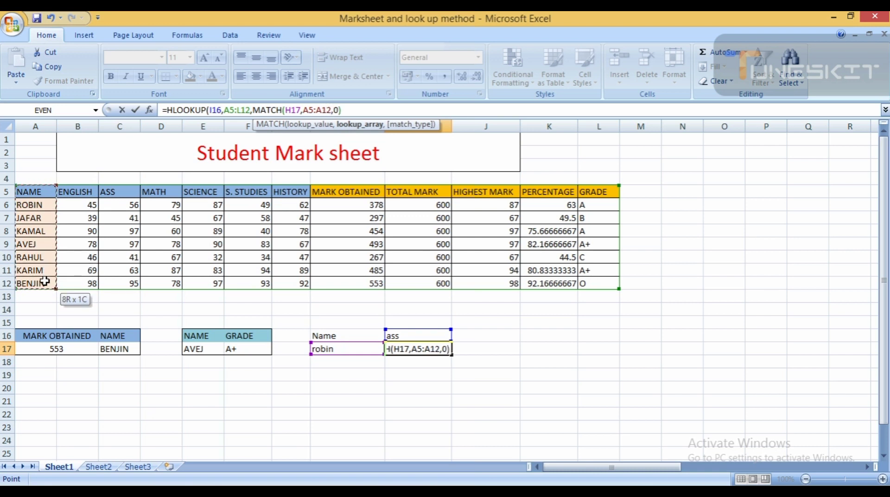
{"action": "left_click", "coordinate": [32, 194]}
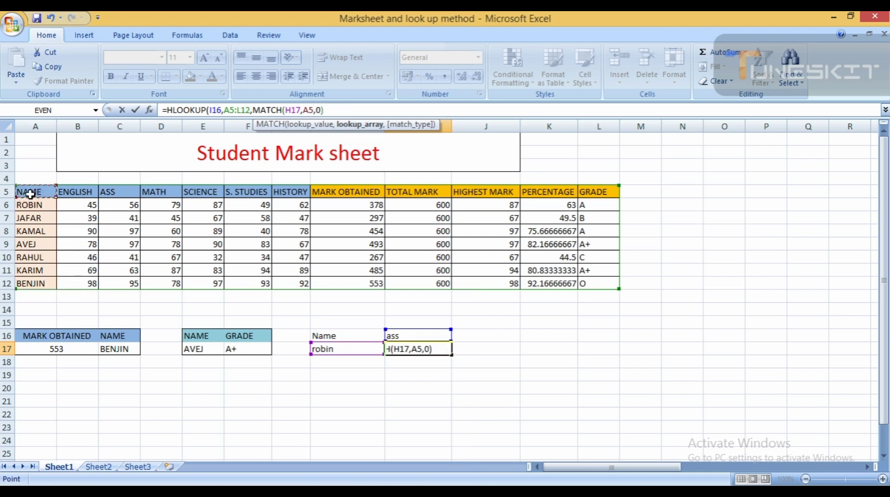
{"action": "left_click_drag", "start_coordinate": [31, 193], "coordinate": [32, 263]}
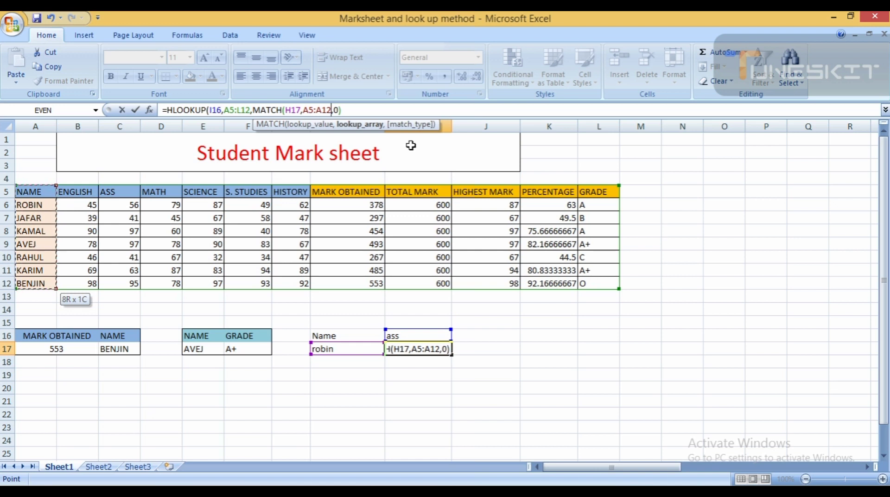
{"action": "type", "text": ","}
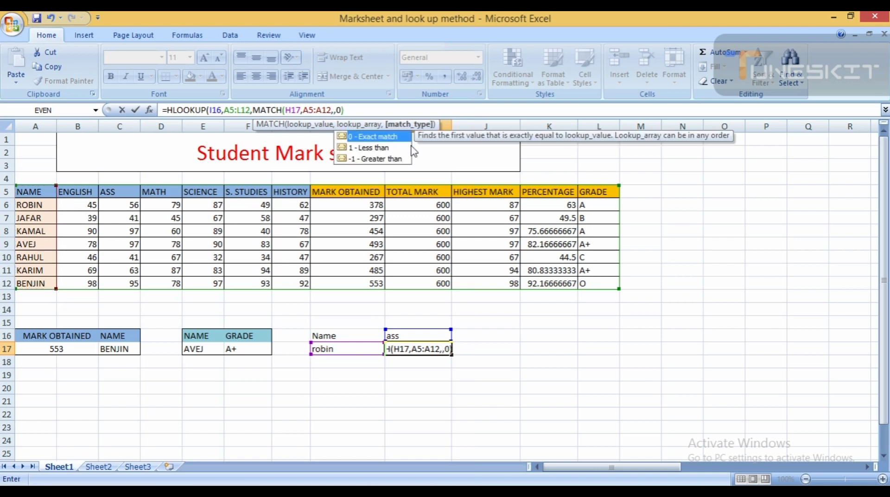
{"action": "type", "text": "0)"}
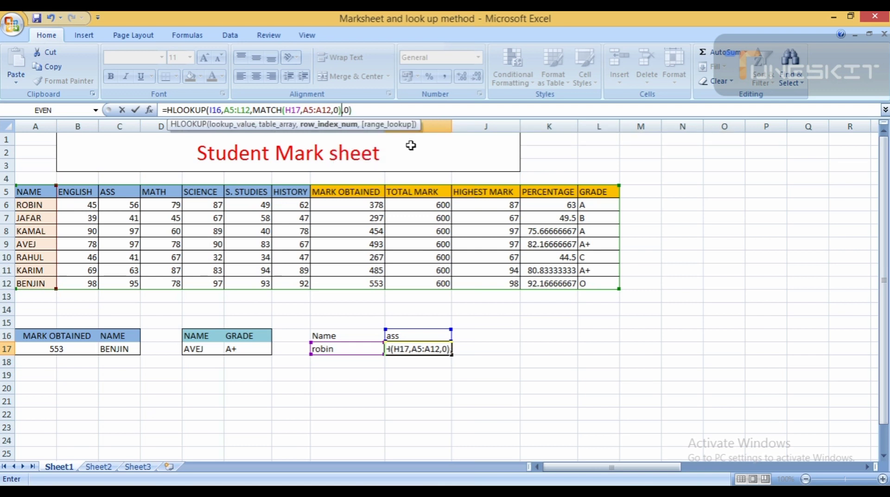
{"action": "key", "text": "Return"}
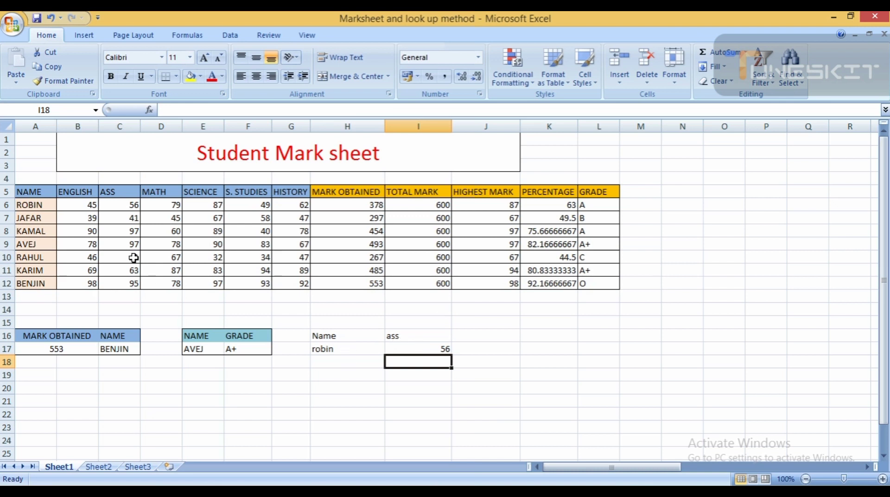
Step: Change the lookup header in cell I16 to "percentage"
{"action": "left_click", "coordinate": [416, 335]}
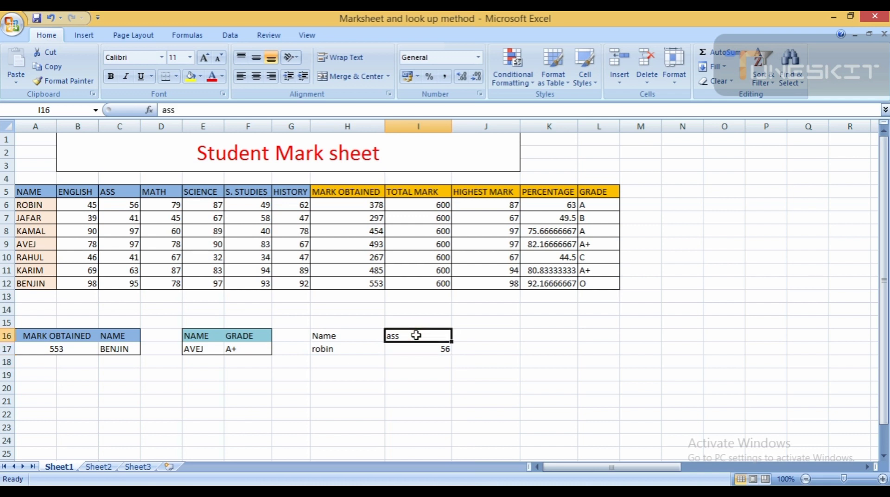
{"action": "type", "text": "percen"}
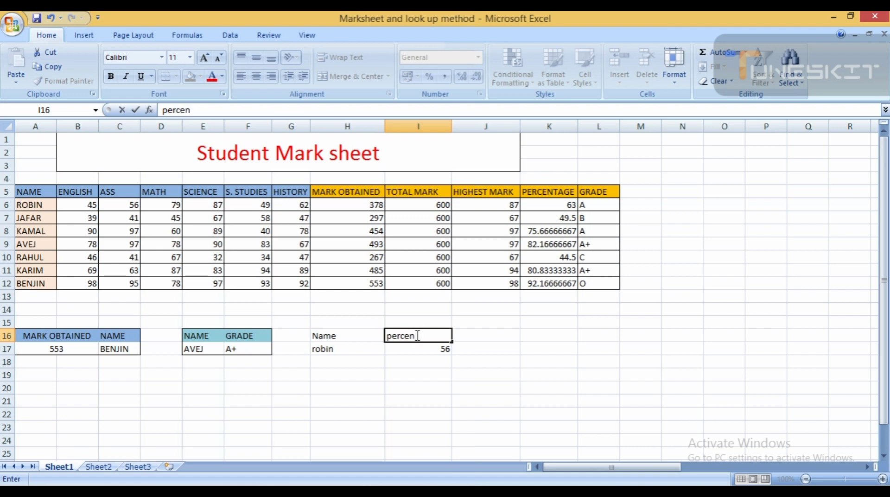
{"action": "type", "text": "tage"}
{"action": "key", "text": "Return"}
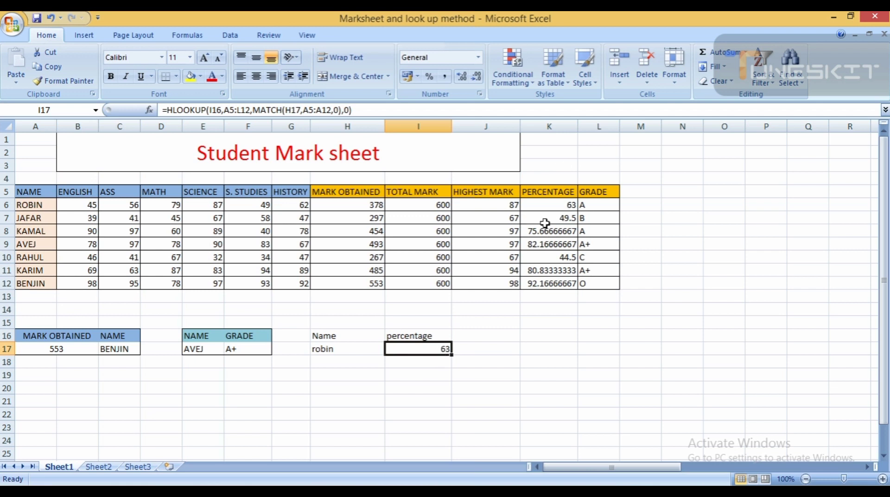
Step: Set the lookup header in cell I16 to "grade" to look up the named student's grade
{"action": "left_click", "coordinate": [402, 336]}
{"action": "type", "text": "grad"}
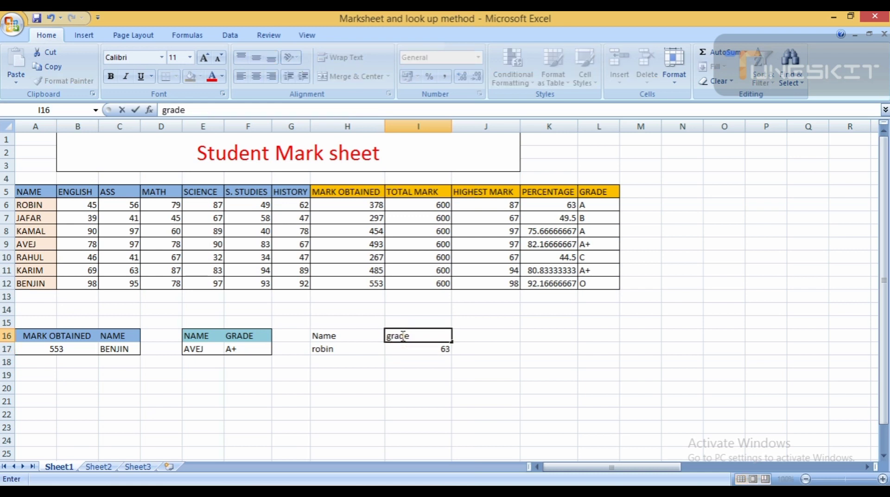
{"action": "type", "text": "e"}
{"action": "key", "text": "Return"}
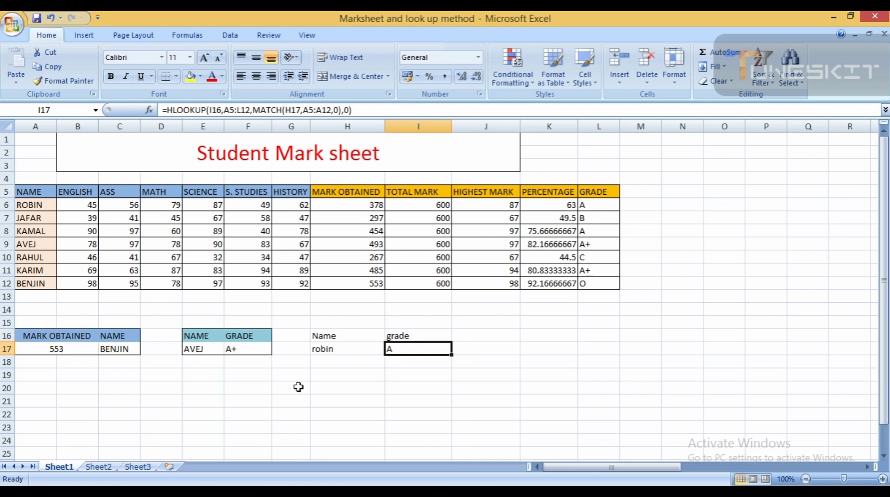
Step: Replace the student name in cell H17 with the name of the second student in the mark table
{"action": "left_click", "coordinate": [340, 349]}
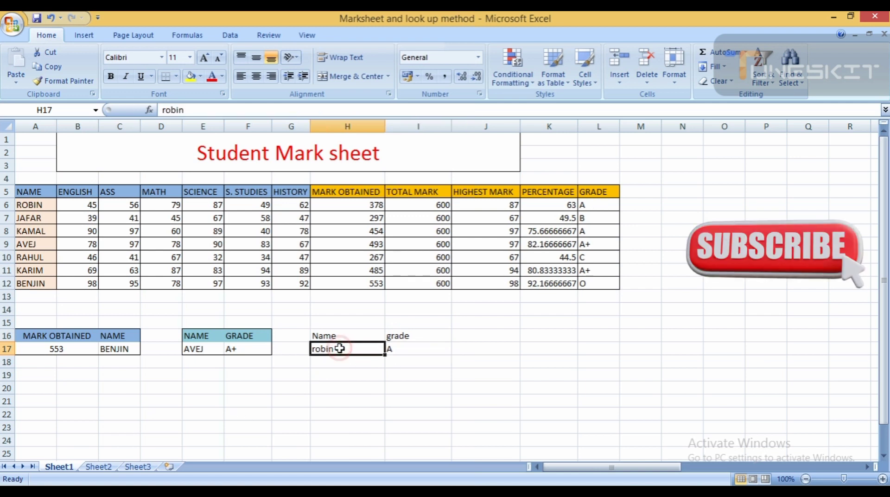
{"action": "type", "text": "jafar"}
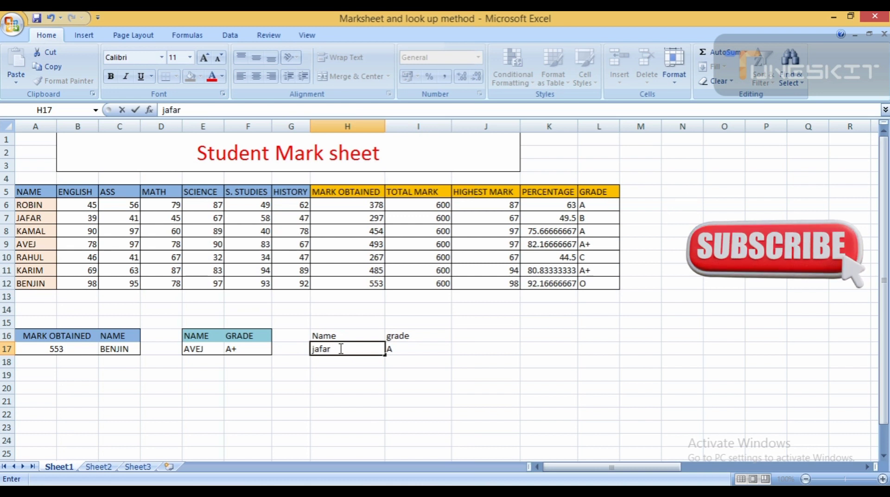
{"action": "key", "text": "Return"}
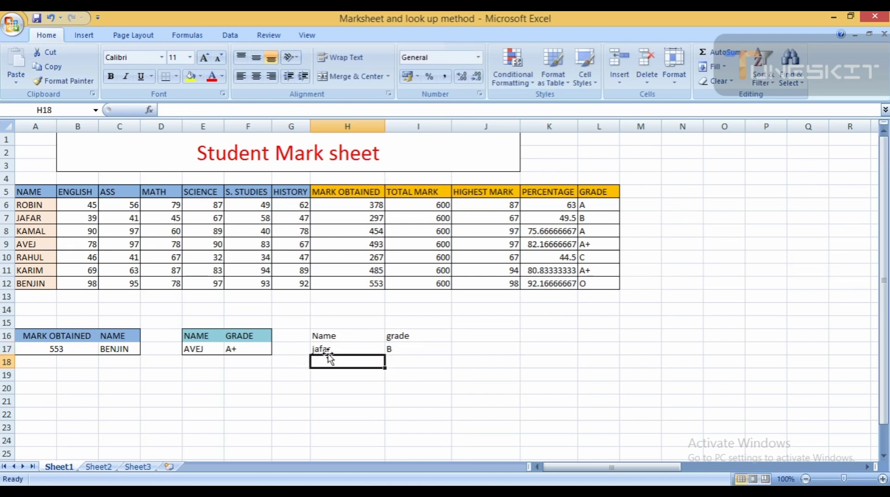
Step: Center the lookup block H16:I17 horizontally and vertically, and give it outside borders
{"action": "left_click_drag", "start_coordinate": [329, 338], "coordinate": [399, 347]}
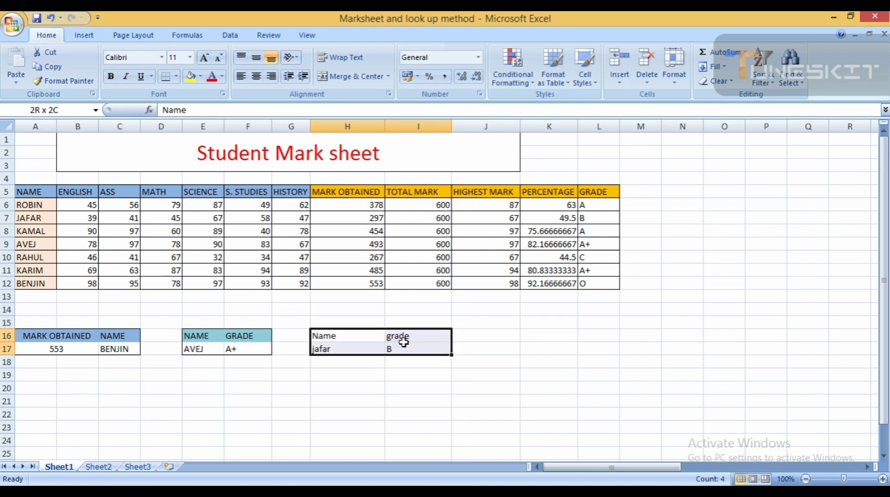
{"action": "left_click", "coordinate": [256, 77]}
{"action": "left_click", "coordinate": [257, 59]}
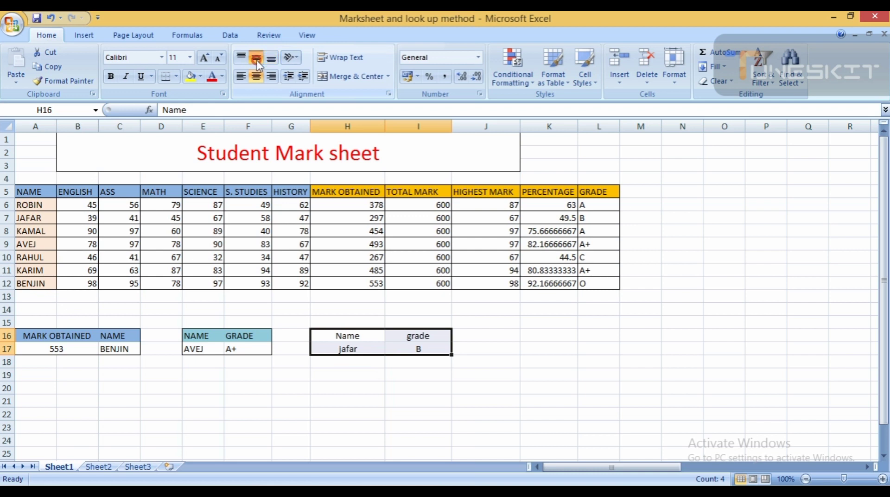
{"action": "left_click", "coordinate": [177, 77]}
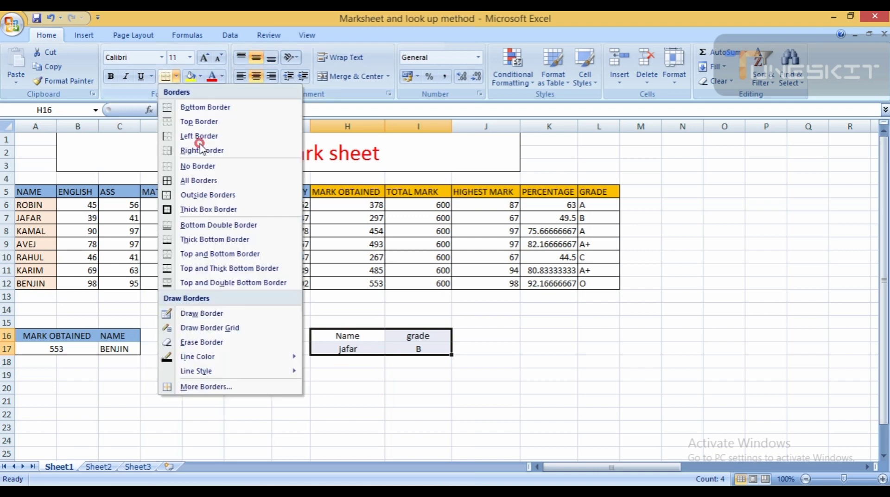
{"action": "left_click", "coordinate": [207, 196]}
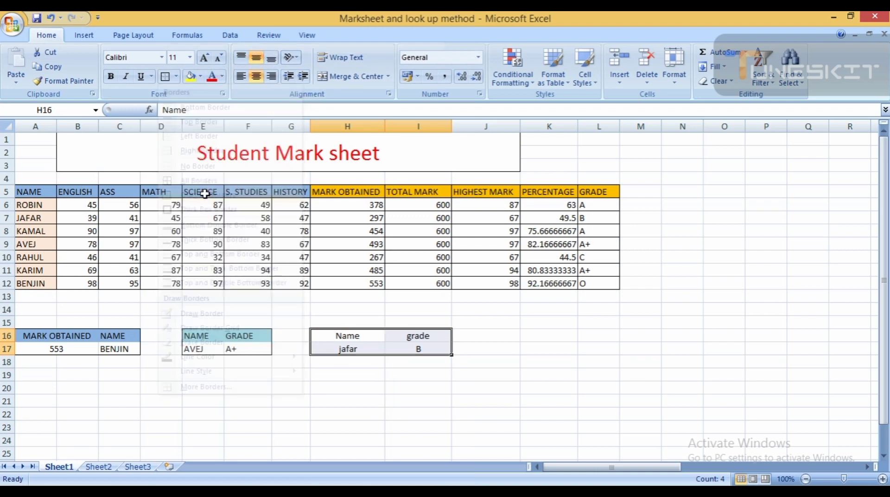
Step: Fill the lookup block's header cells H16:I16 with a light blue theme color
{"action": "left_click_drag", "start_coordinate": [348, 336], "coordinate": [414, 338]}
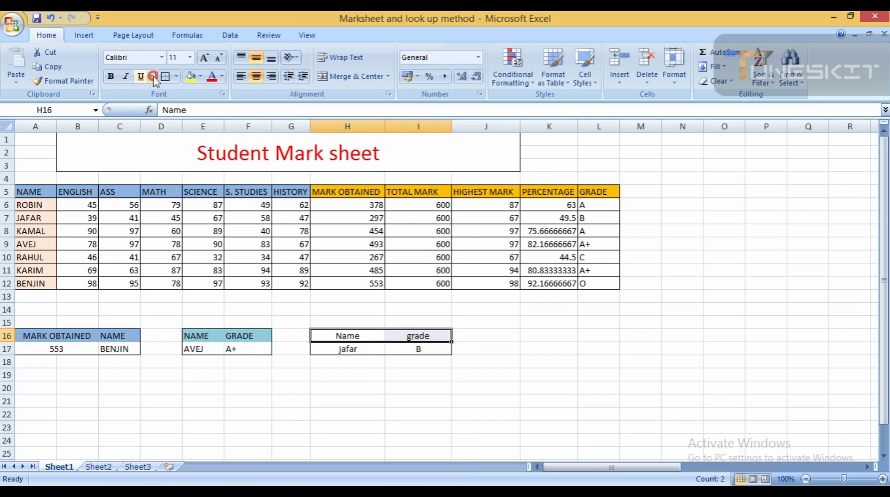
{"action": "left_click", "coordinate": [200, 77]}
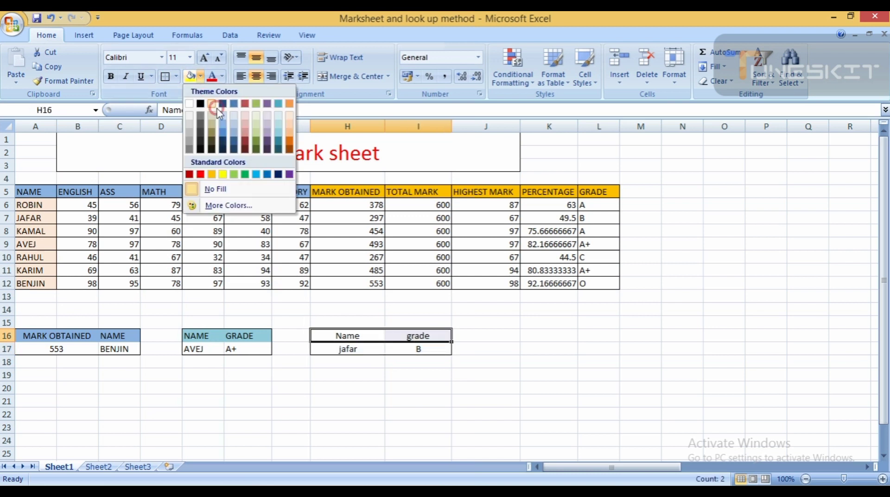
{"action": "left_click", "coordinate": [223, 129]}
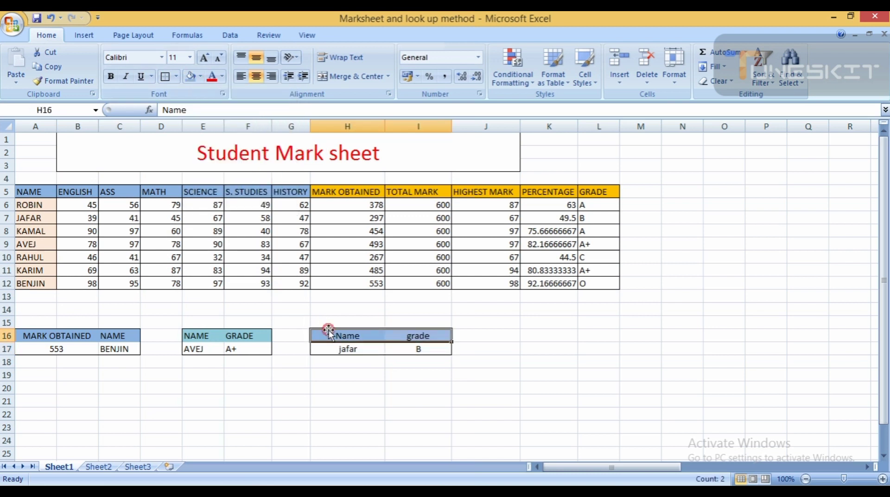
{"action": "left_click", "coordinate": [342, 373]}
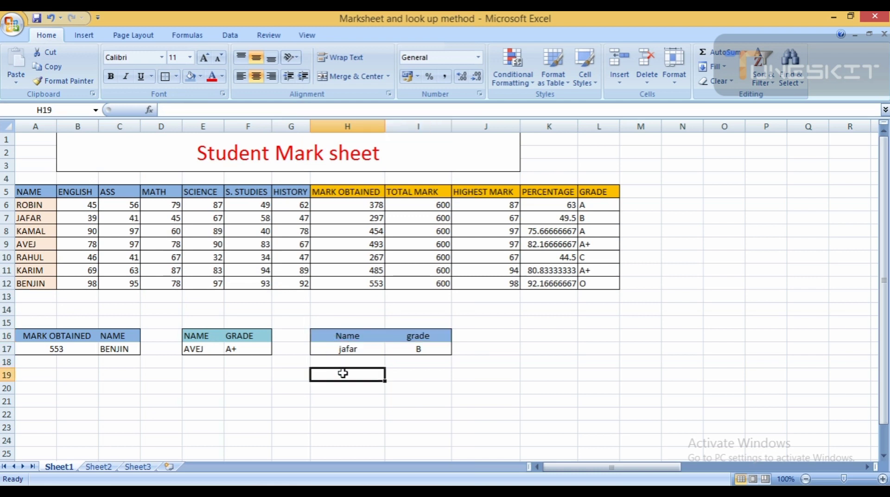
{"action": "left_click", "coordinate": [348, 351]}
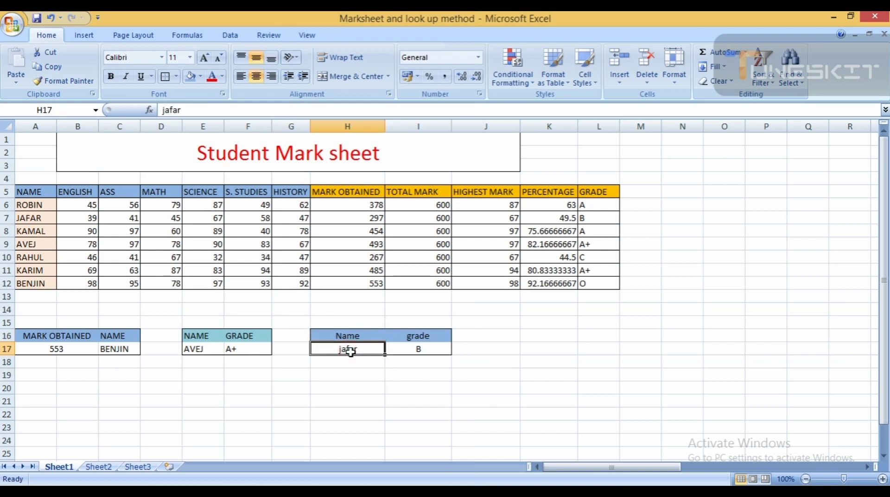
Step: Test the lookup with the student name from row 10 in cell H17 and the header "math" in cell I16
{"action": "type", "text": "rahul"}
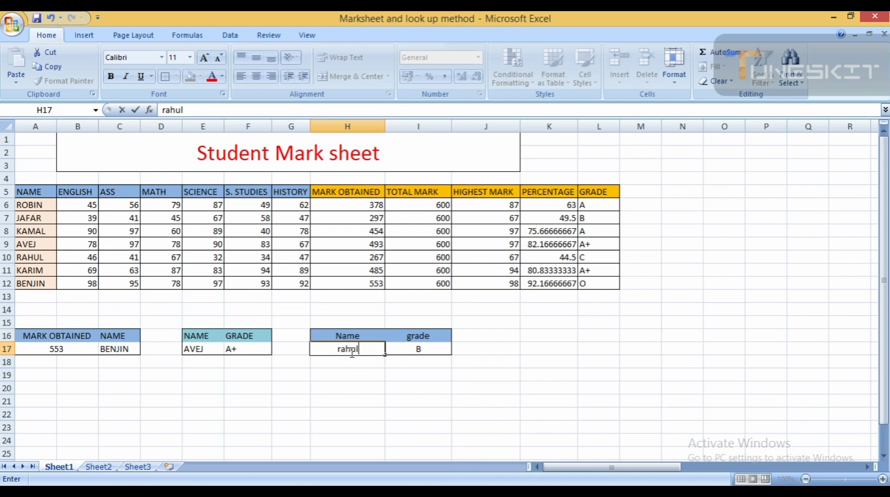
{"action": "key", "text": "Return"}
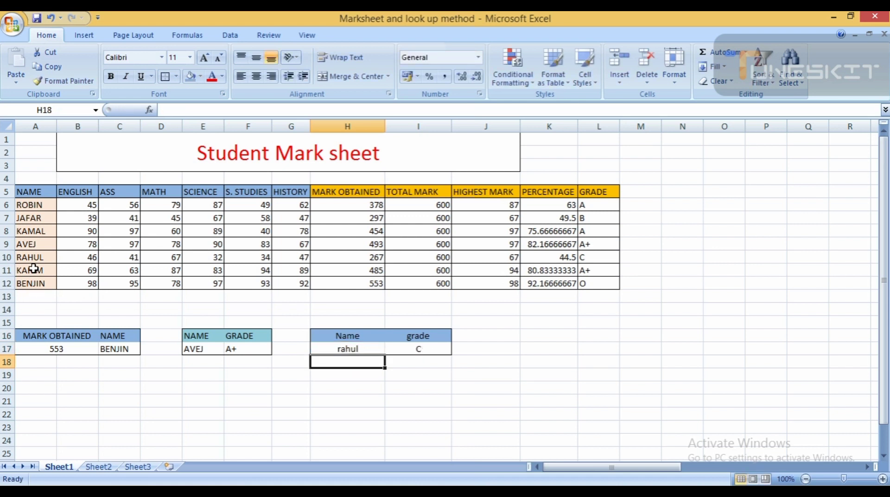
{"action": "left_click", "coordinate": [419, 337]}
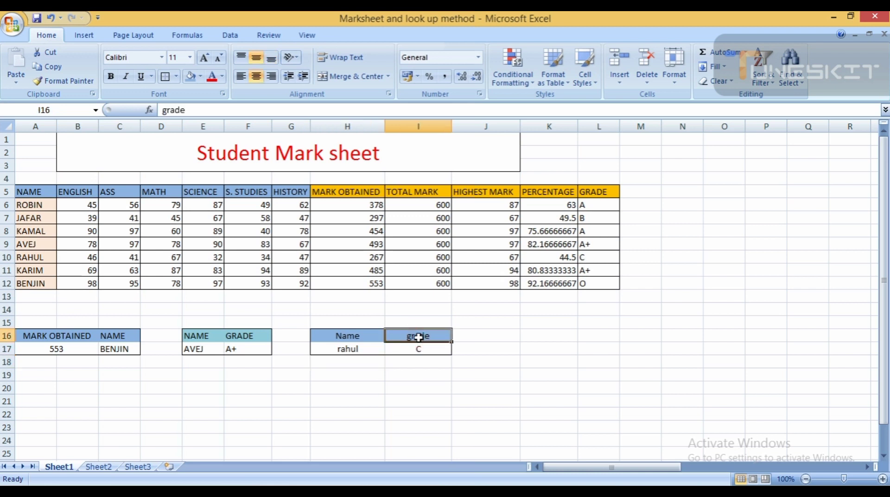
{"action": "type", "text": "math"}
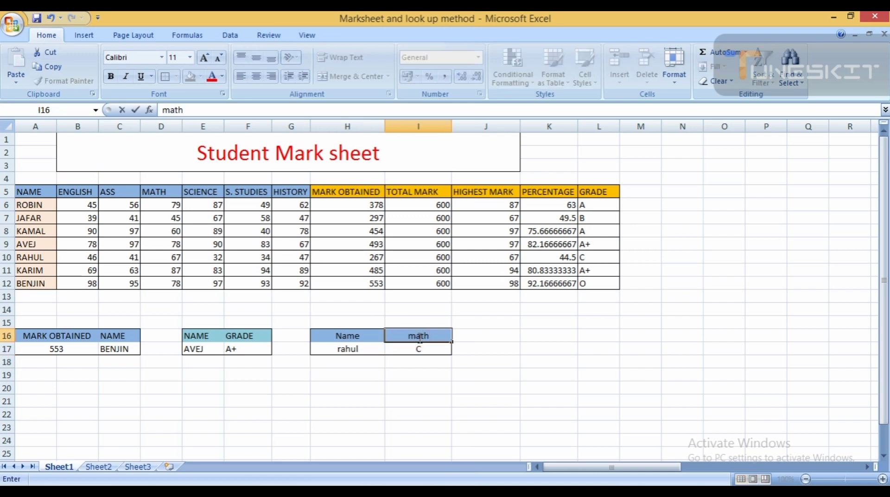
{"action": "key", "text": "Return"}
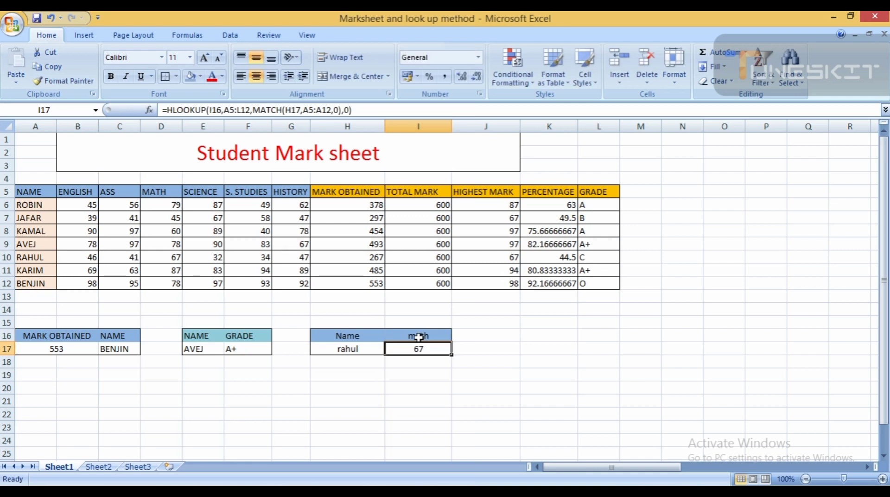
Step: Replace the student name in H17 with the last student in the mark table and set the I16 header to "grade"
{"action": "left_click", "coordinate": [367, 350]}
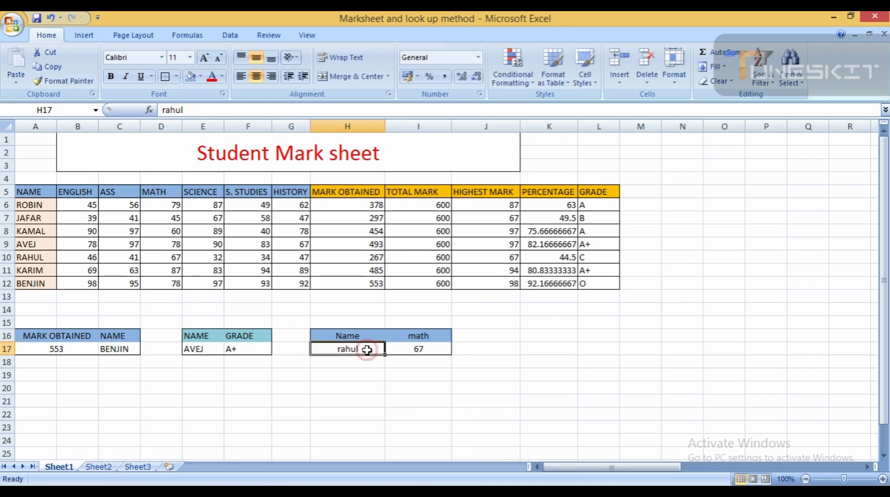
{"action": "type", "text": "benjin"}
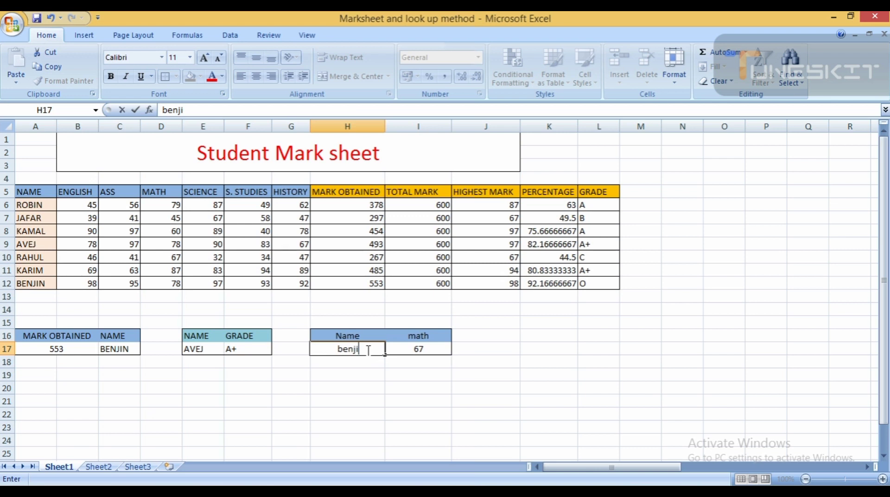
{"action": "key", "text": "Return"}
{"action": "key", "text": "Return"}
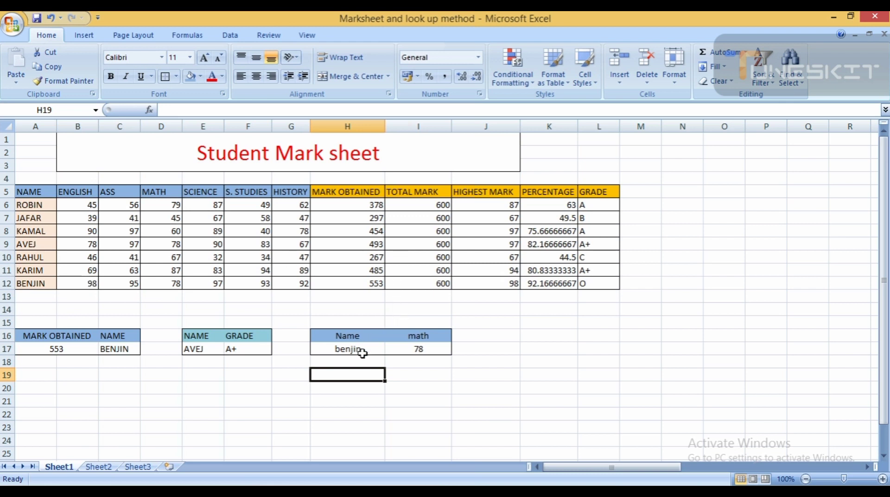
{"action": "left_click", "coordinate": [412, 335]}
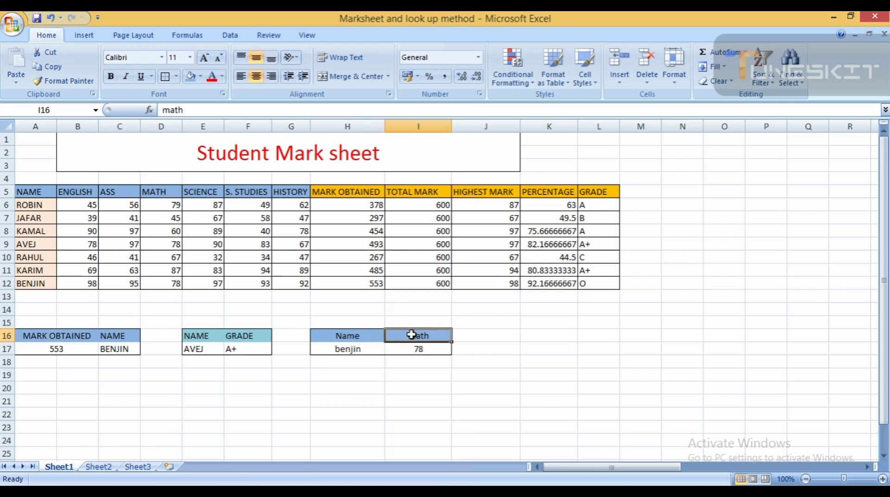
{"action": "type", "text": "grade"}
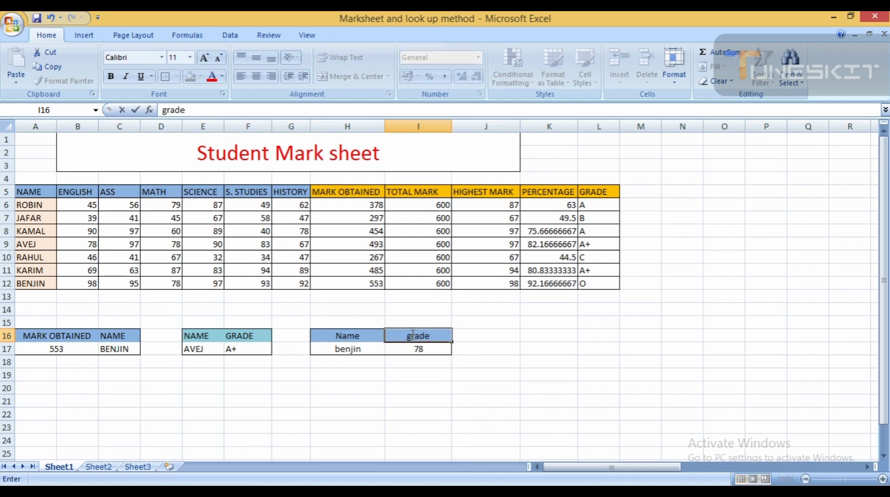
{"action": "key", "text": "Return"}
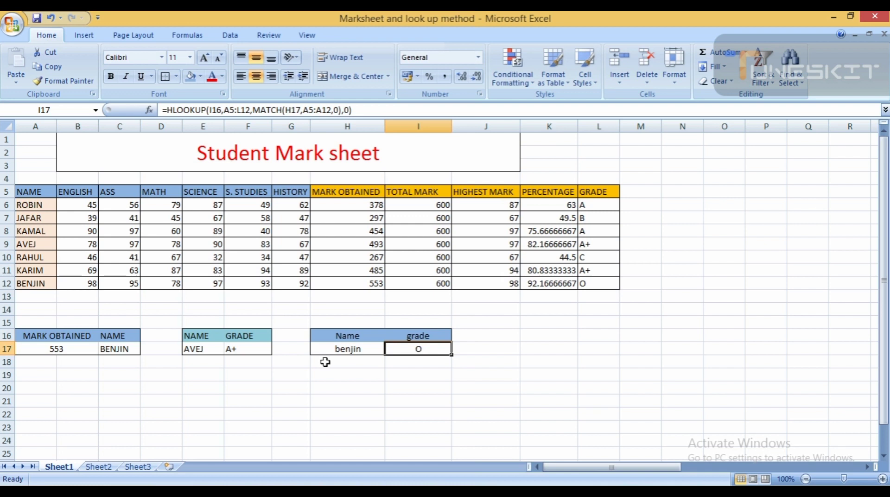
Step: Change the lookup header in cell I16 to "english" to look up the last student's English mark
{"action": "left_click", "coordinate": [411, 334]}
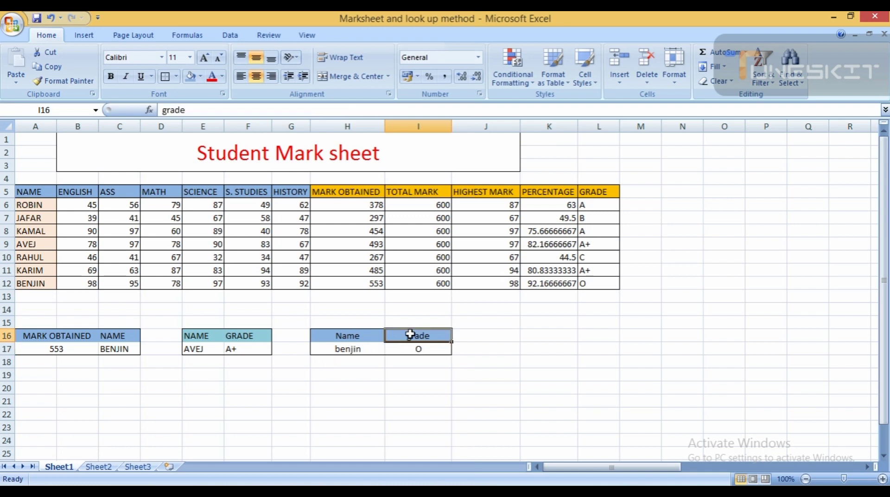
{"action": "type", "text": "eng"}
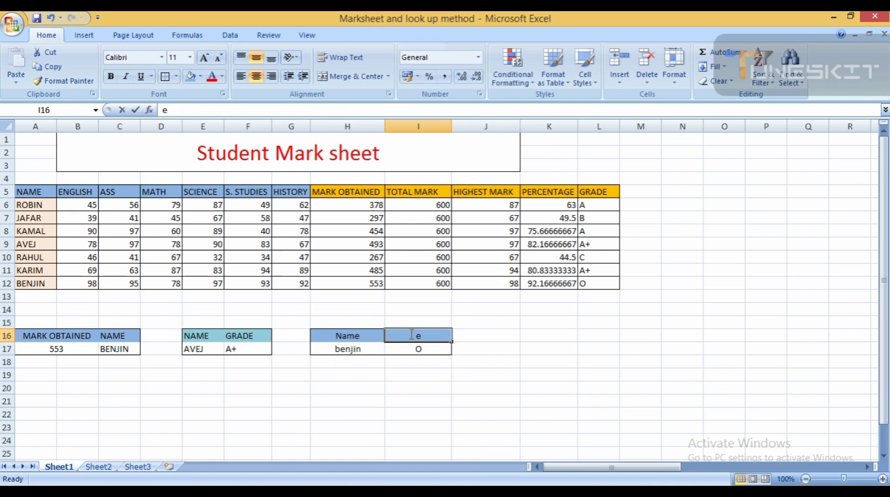
{"action": "type", "text": "lish"}
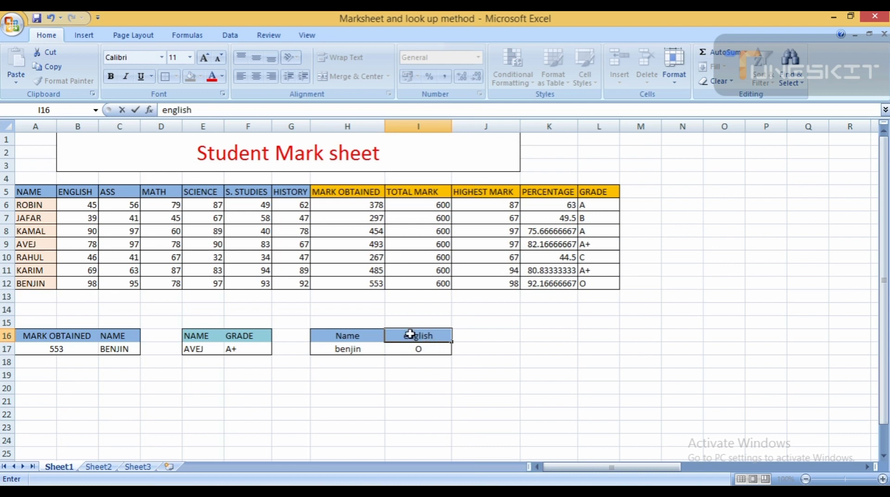
{"action": "key", "text": "Return"}
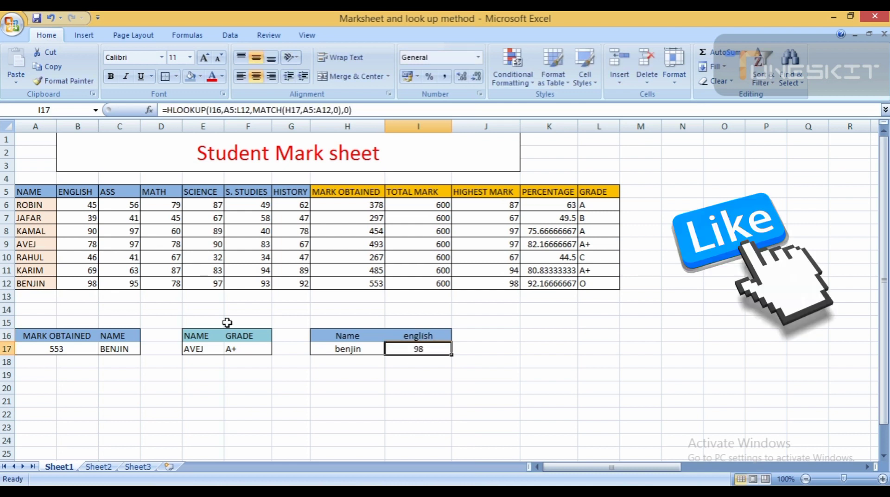
Step: Enter the name of the student from row 8 in cell H17 and set the lookup header in I16 to "history"
{"action": "left_click", "coordinate": [357, 352]}
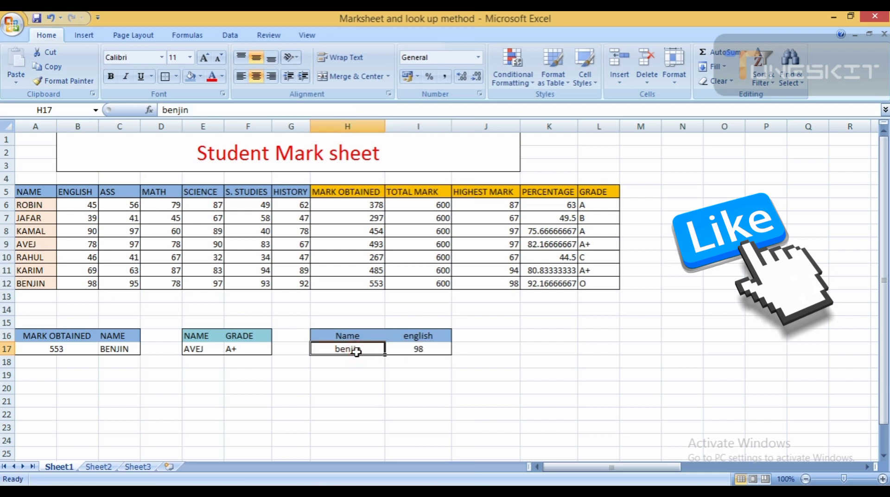
{"action": "type", "text": "kamal"}
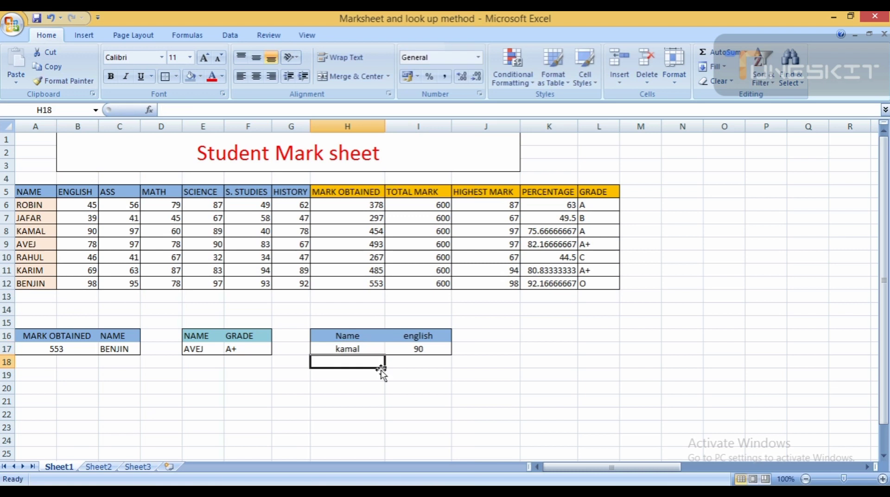
{"action": "key", "text": "Return"}
{"action": "left_click", "coordinate": [435, 335]}
{"action": "type", "text": "h"}
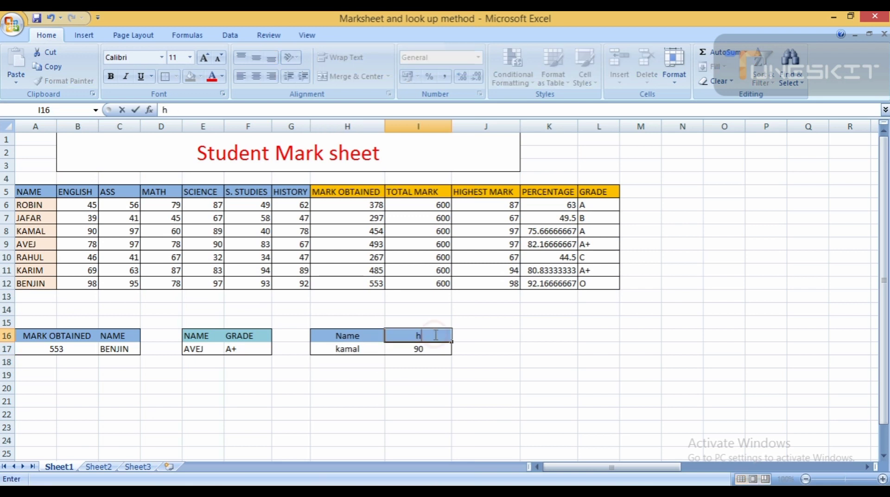
{"action": "type", "text": "istory"}
{"action": "key", "text": "Return"}
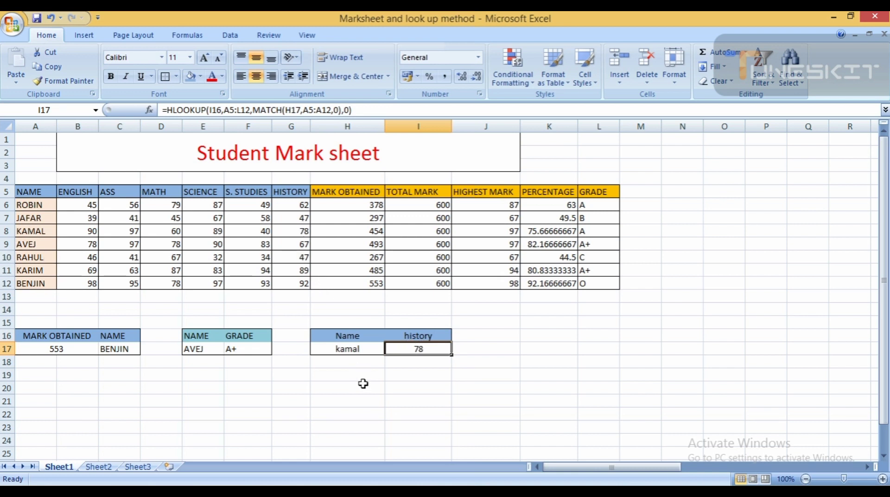
{"action": "left_click", "coordinate": [380, 387]}
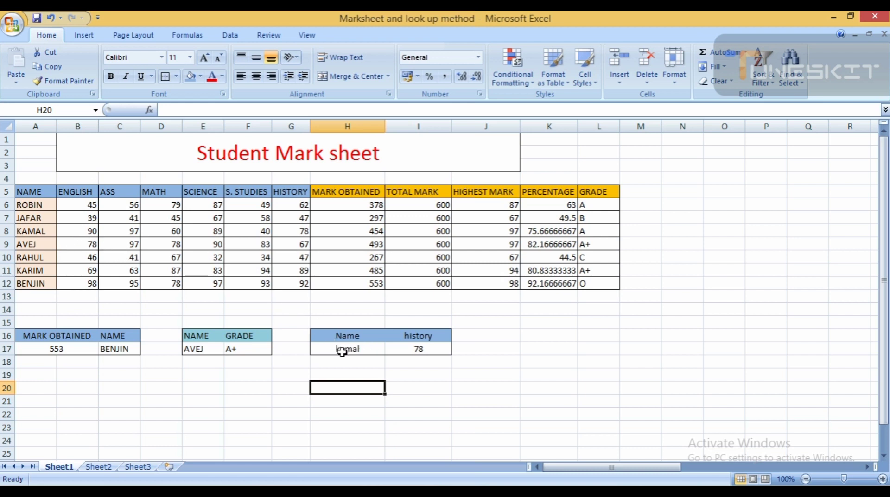
Step: Replace the student name in cell H17 with the name of the student from row 9 of the mark table
{"action": "left_click", "coordinate": [340, 348]}
{"action": "type", "text": "ave"}
{"action": "type", "text": "j"}
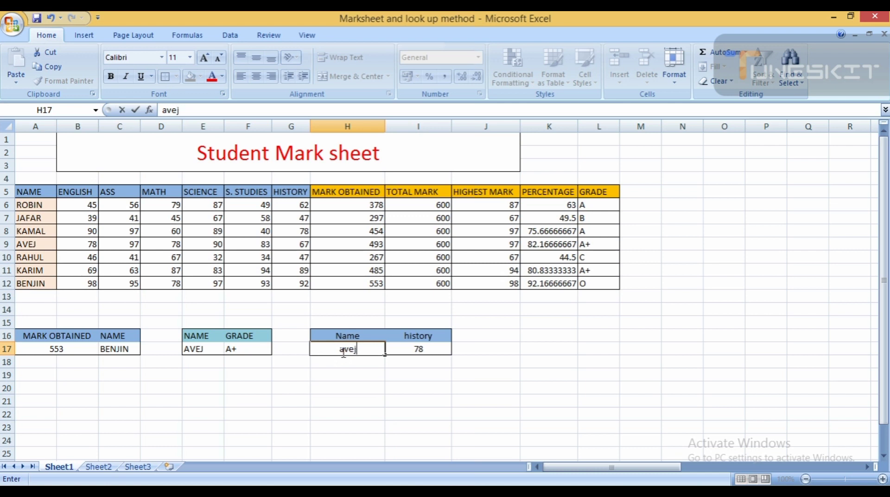
{"action": "key", "text": "Return"}
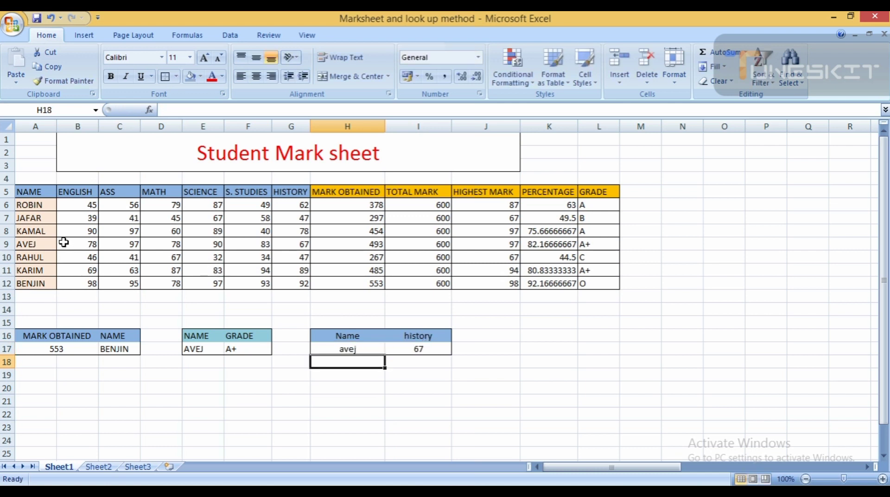
{"action": "left_click", "coordinate": [403, 349]}
{"action": "left_click", "coordinate": [373, 353]}
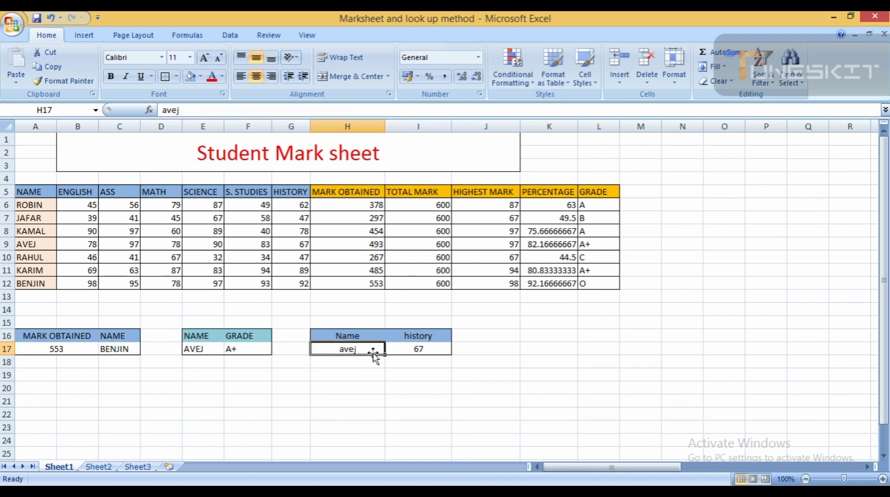
Step: Set the lookup header in cell I16 to "math" to look up the named student's math mark
{"action": "left_click", "coordinate": [413, 335]}
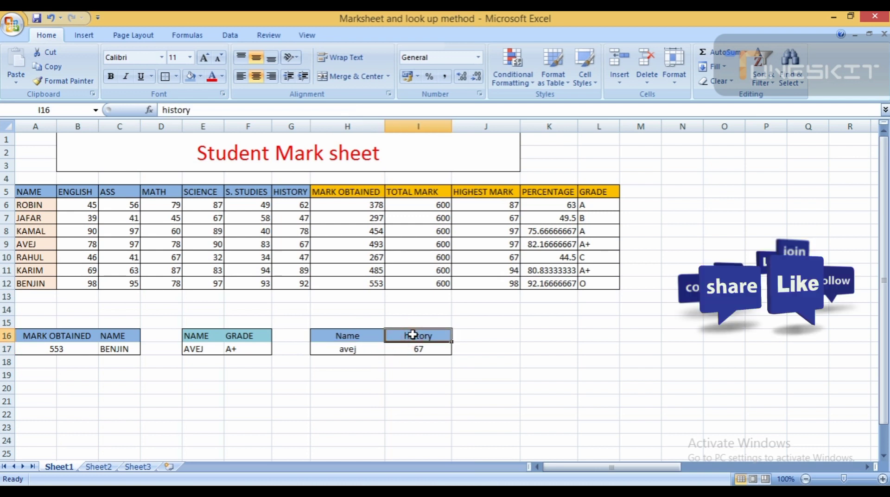
{"action": "type", "text": "math"}
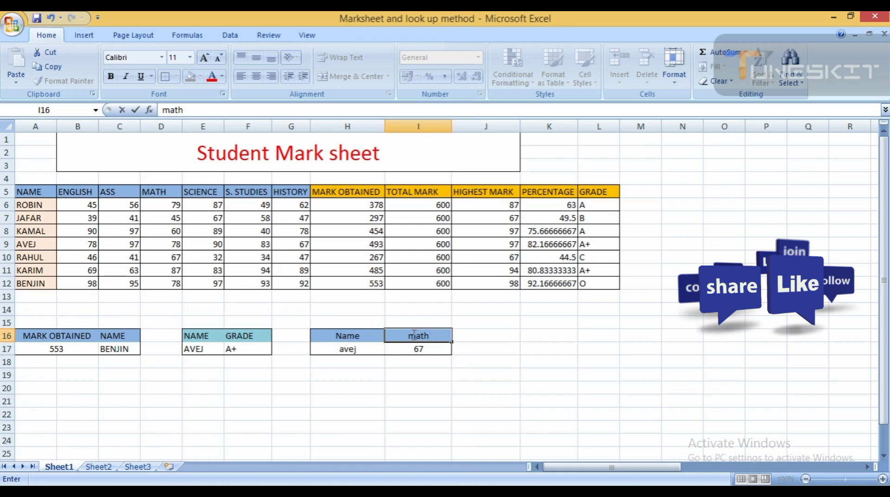
{"action": "key", "text": "Return"}
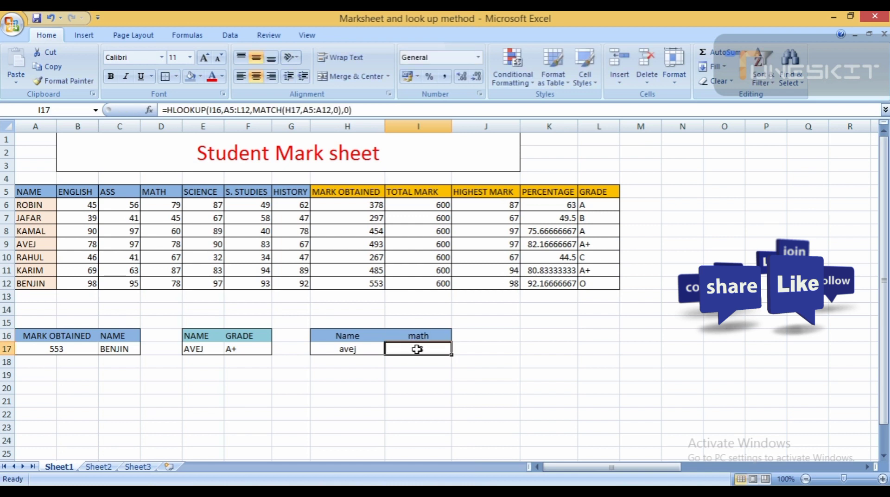
{"action": "left_click", "coordinate": [378, 364]}
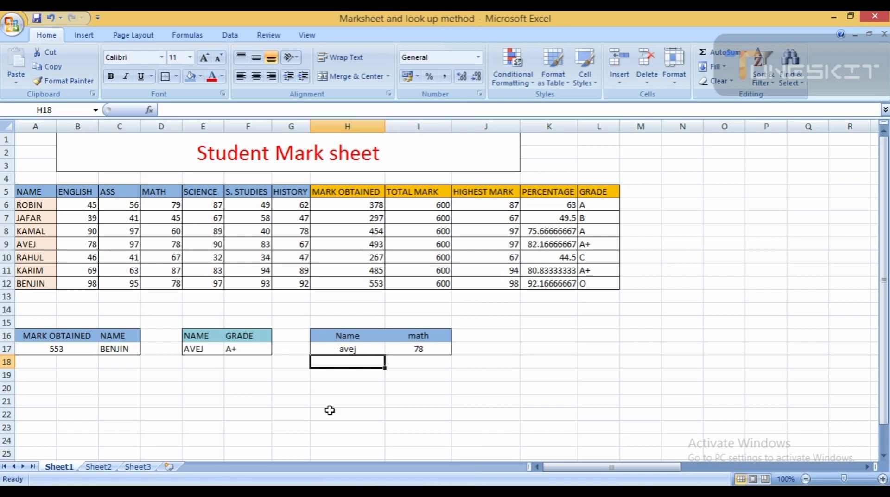
{"action": "left_click", "coordinate": [354, 393]}
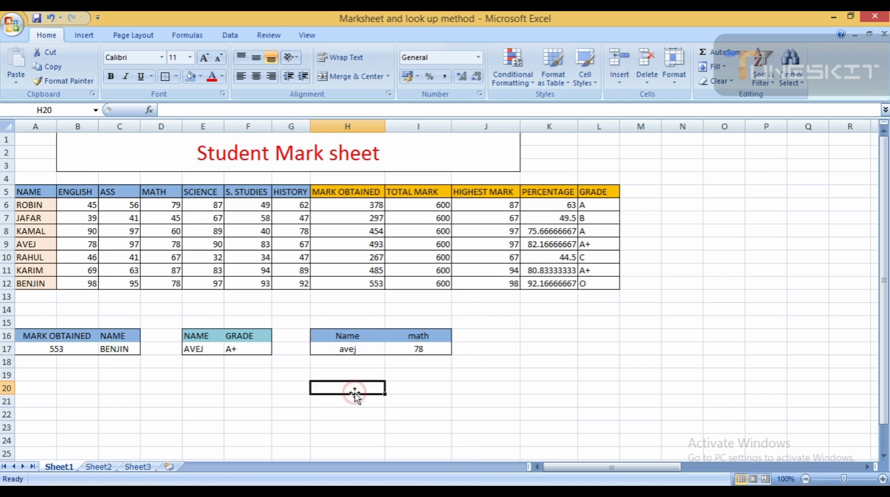